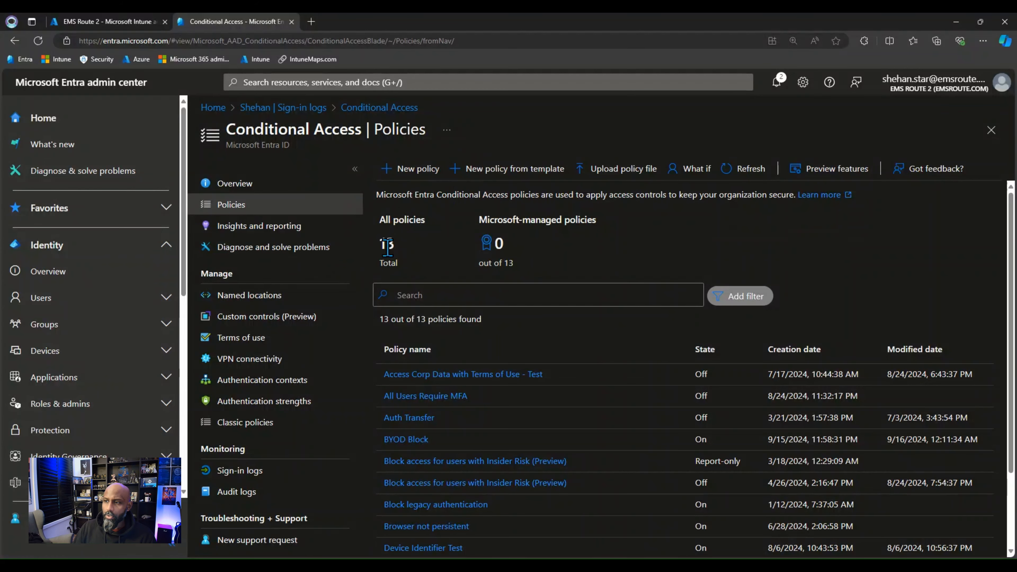
Step: Search the admin center for "terms" and open the Conditional Access Terms Of Use service
left_click(295, 82)
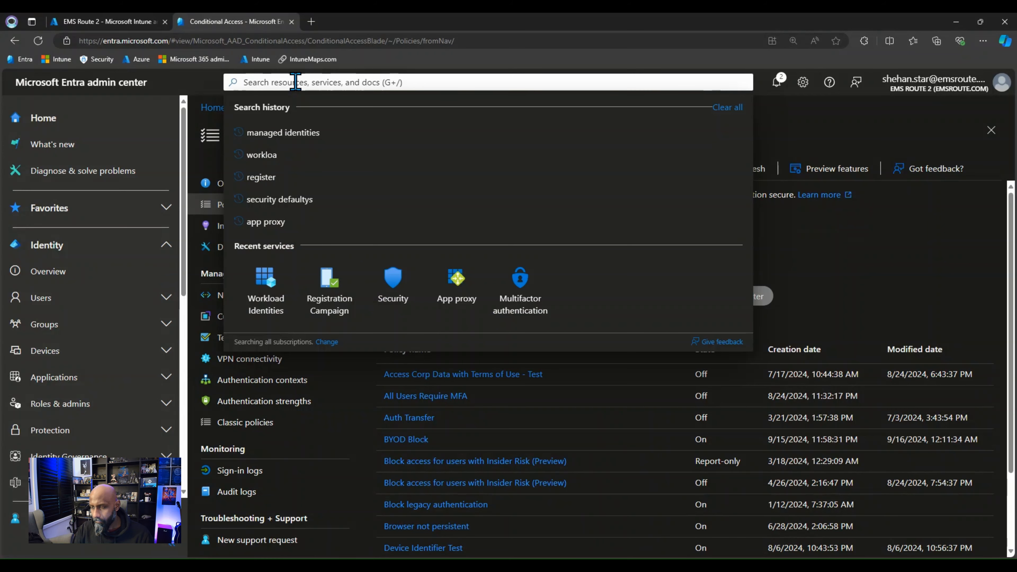
type("terms")
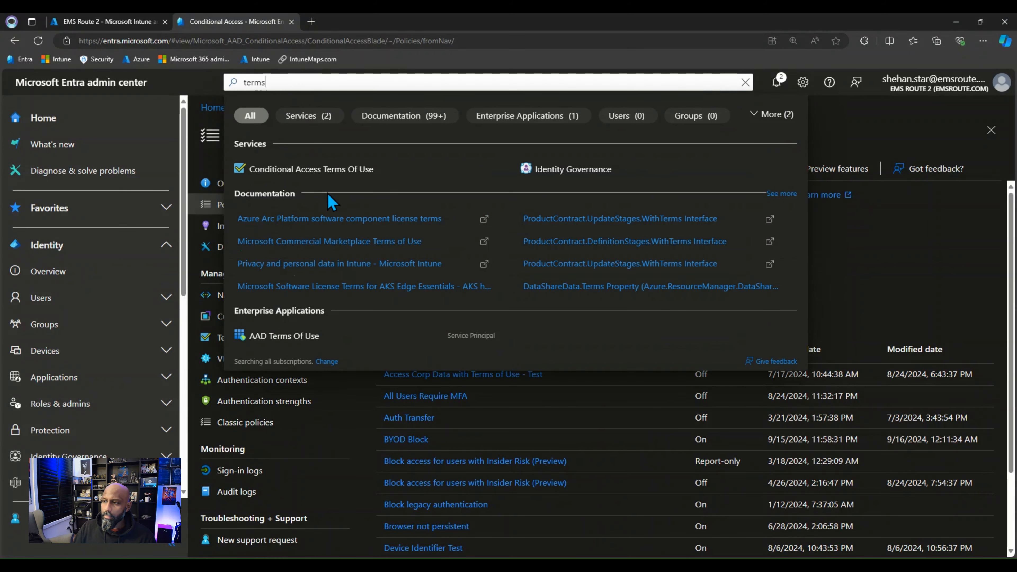
left_click(324, 170)
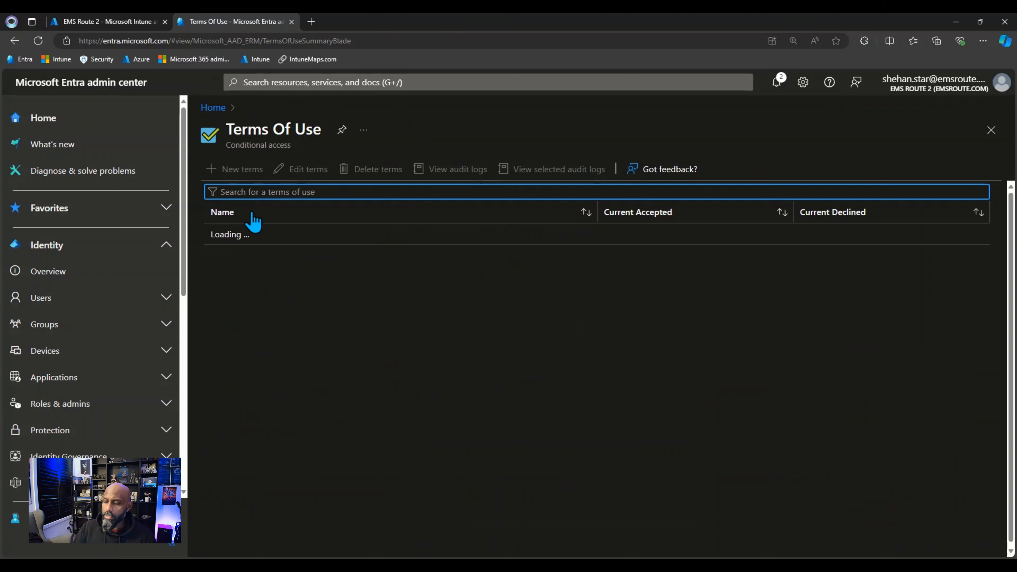
left_click(396, 389)
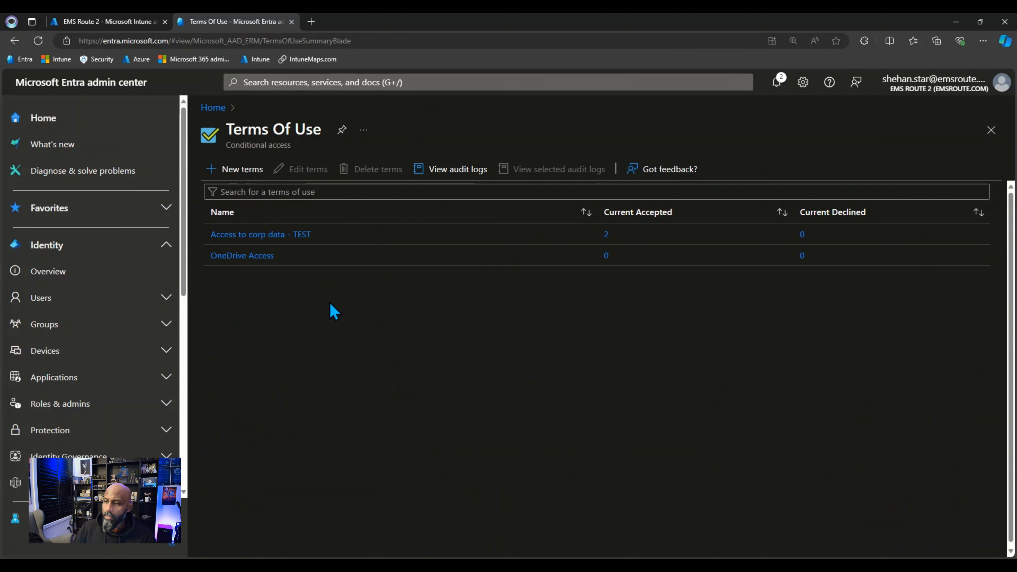
Step: Start a new terms of use entry and name it "Demo Terms of Use"
left_click(228, 172)
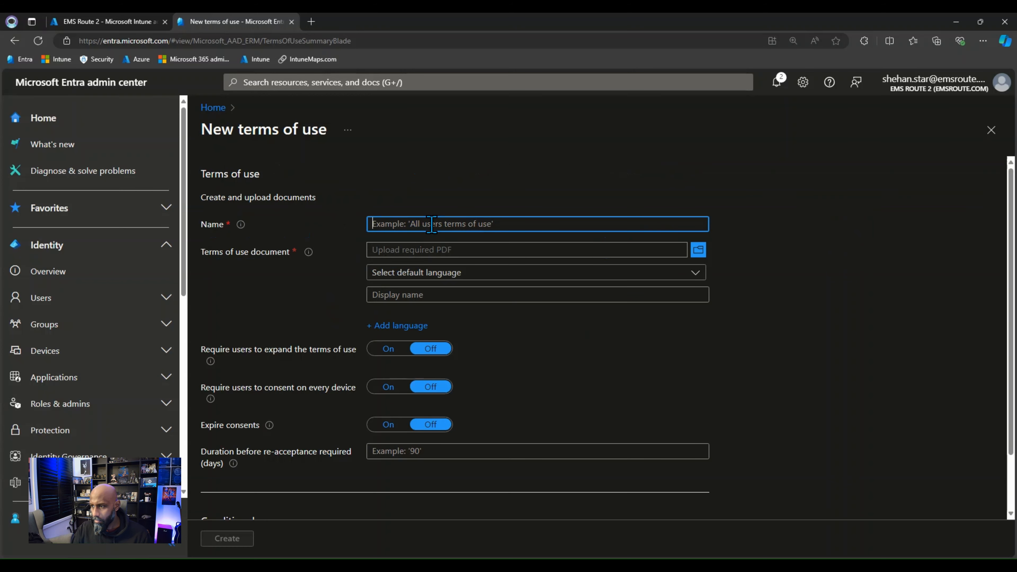
type("Demo Policy 1 Settings Cat.")
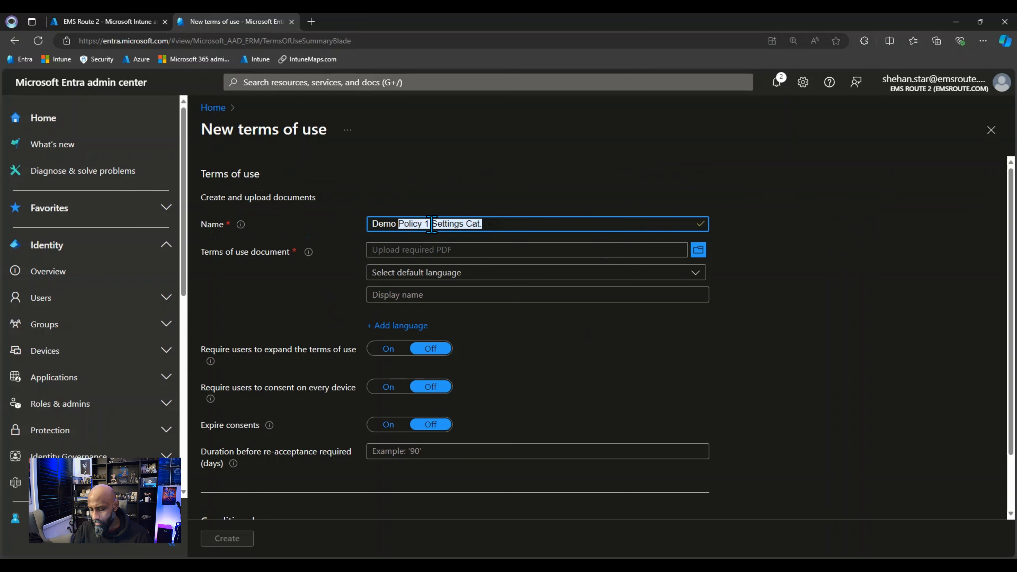
type("Ter")
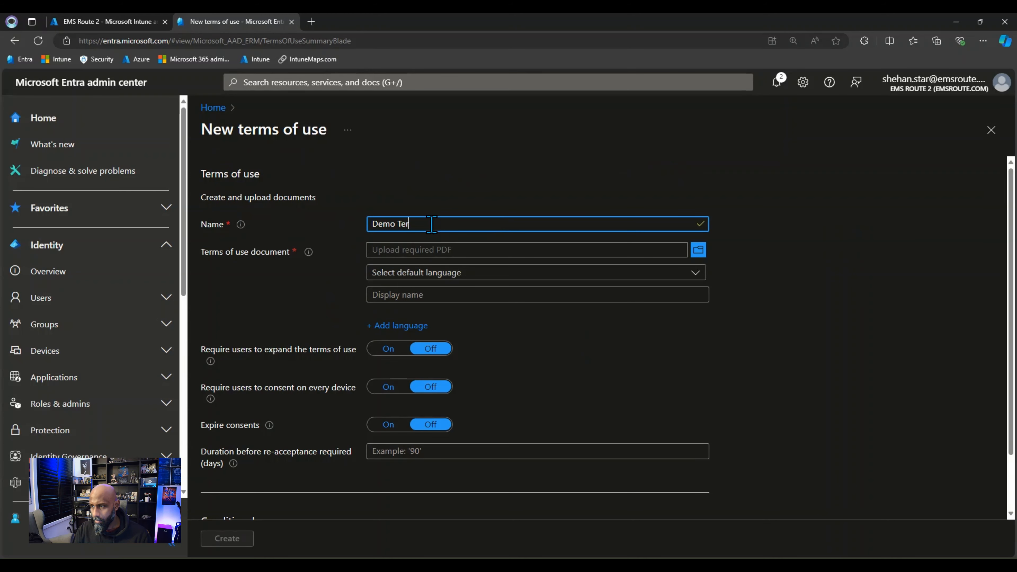
type("ms of Use")
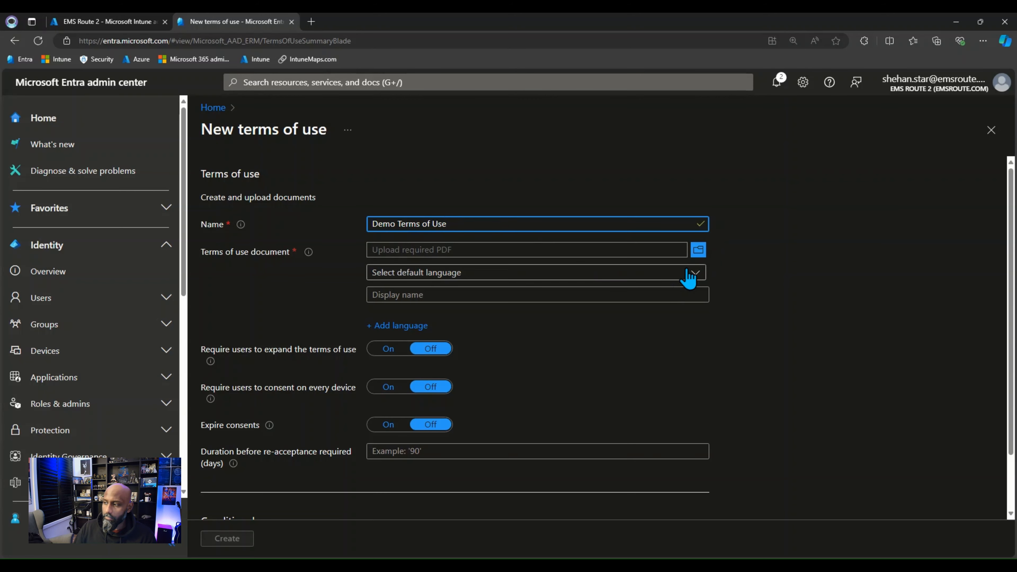
Step: Upload sample-terms-conditions-agreement.pdf as the terms of use document and set its default language to English
left_click(699, 249)
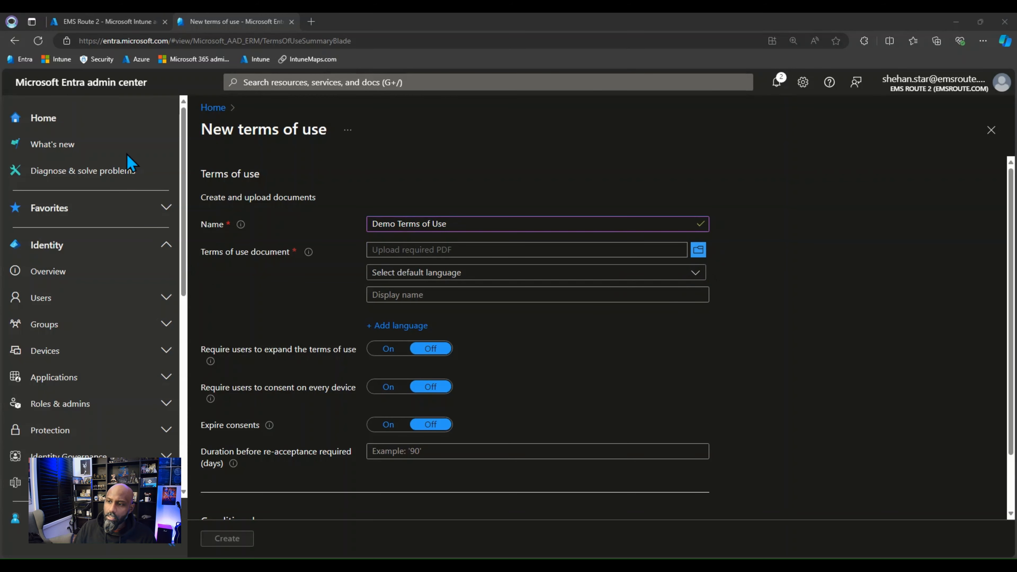
double_click(152, 101)
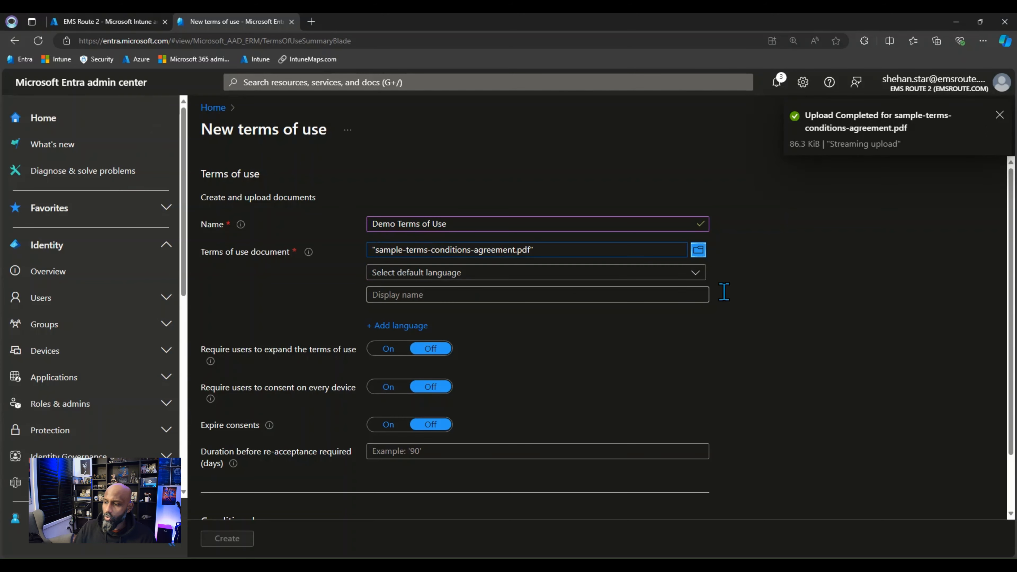
left_click(423, 274)
scroll(434, 418, "down", 3)
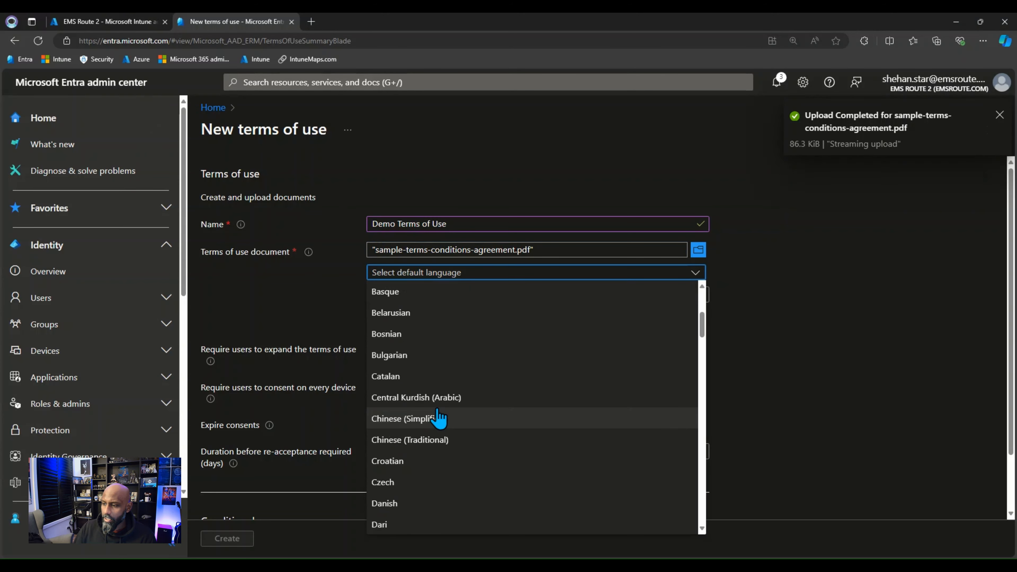
scroll(436, 417, "down", 1)
scroll(435, 418, "down", 2)
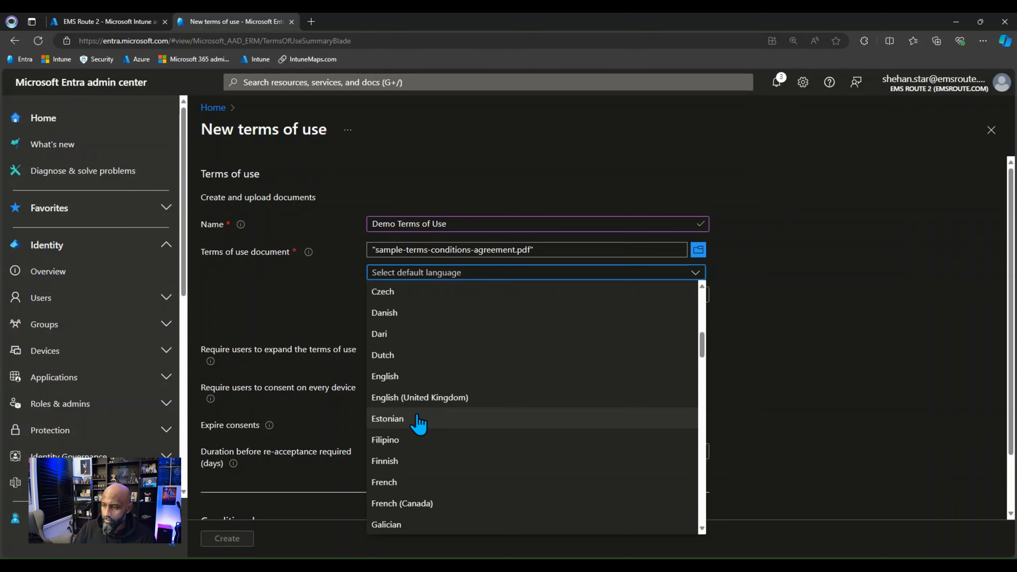
left_click(399, 380)
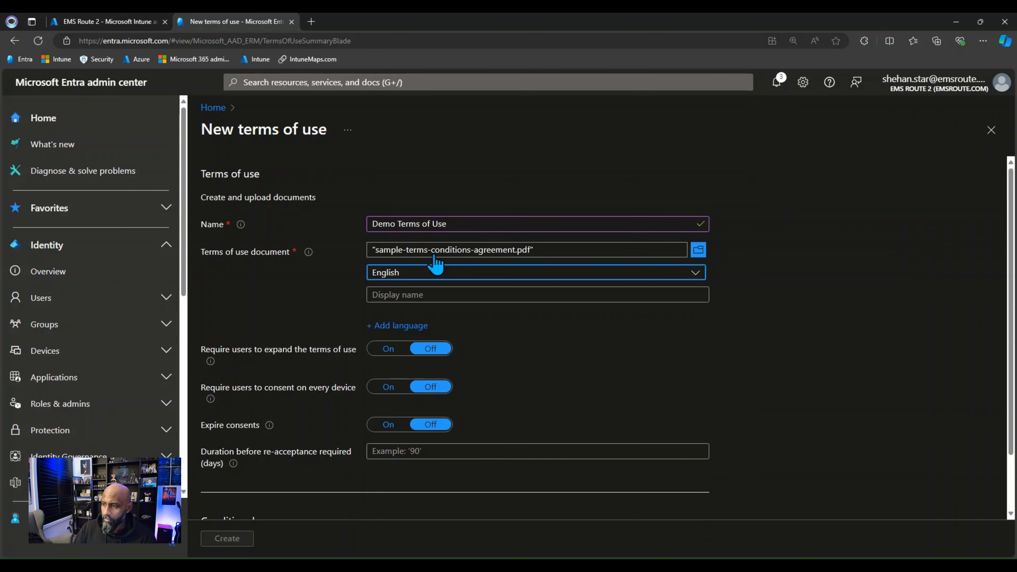
Step: Copy the name "Demo Terms of Use" into the document's display name
left_click_drag(454, 222, 324, 224)
key("ctrl+c")
left_click(400, 296)
key("ctrl+v")
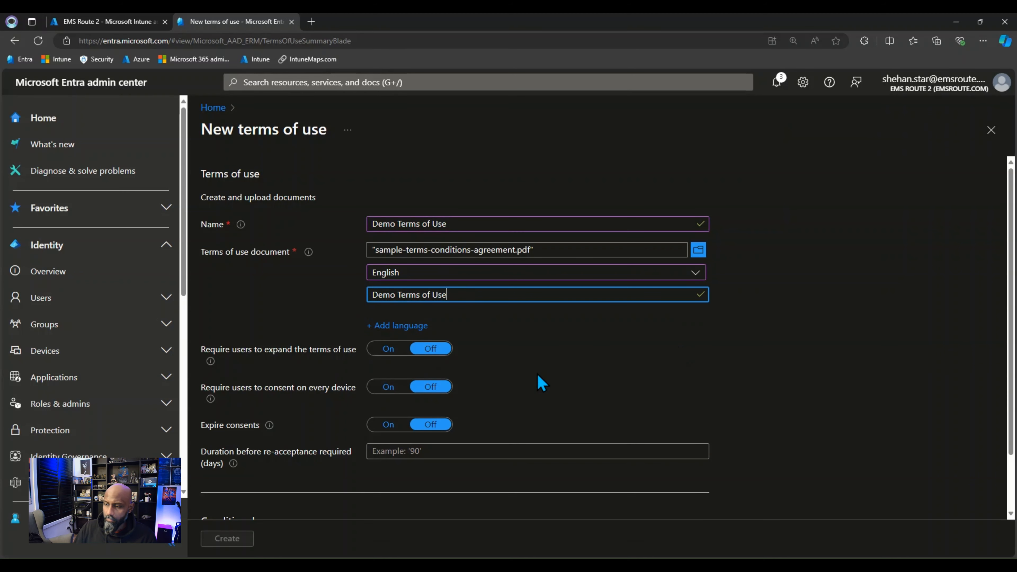
Step: Require users to expand the terms of use, choose "Create conditional access policy later" for enforcement, and create the terms
scroll(541, 384, "down", 2)
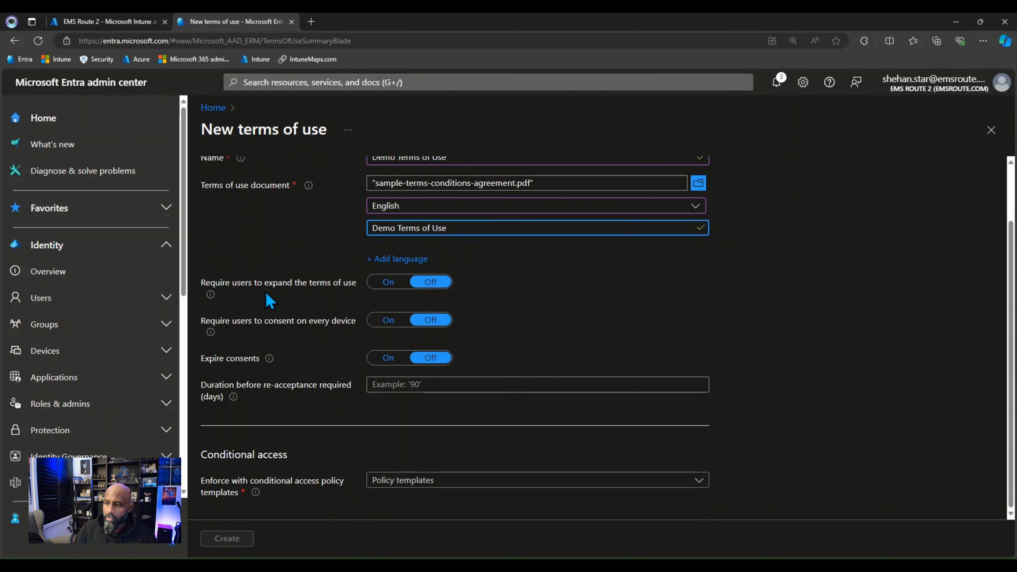
left_click(376, 286)
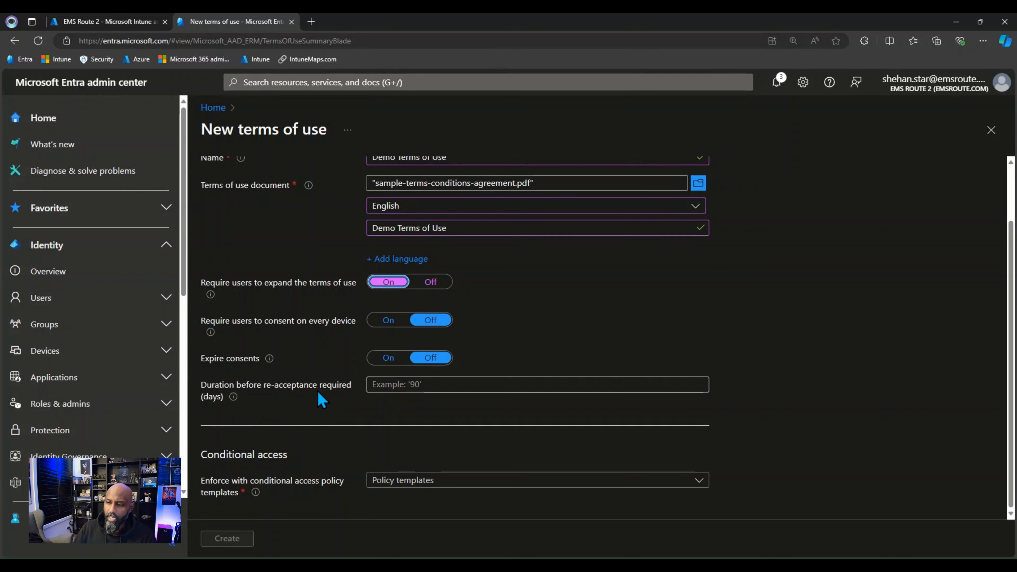
left_click(386, 386)
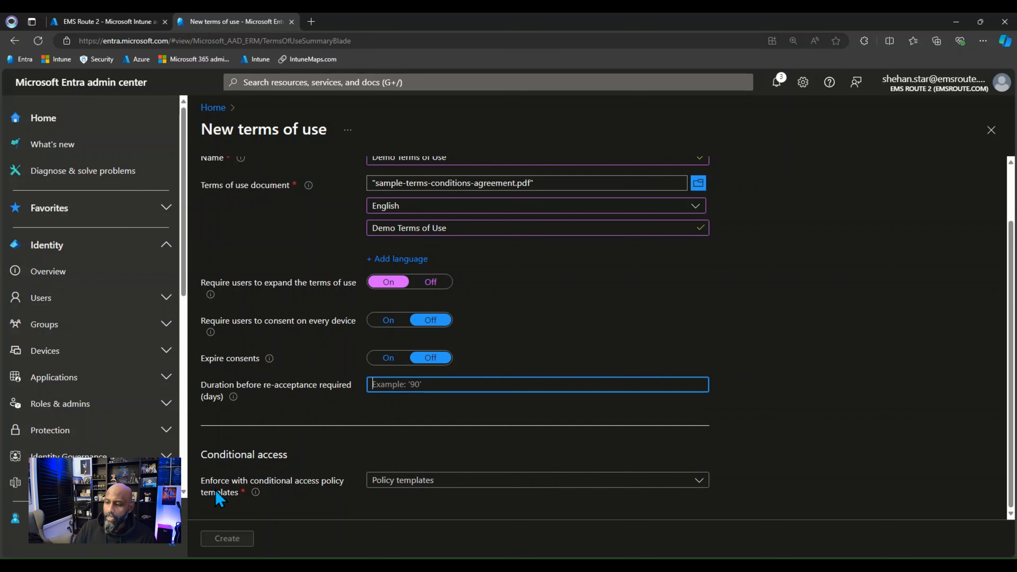
left_click(455, 483)
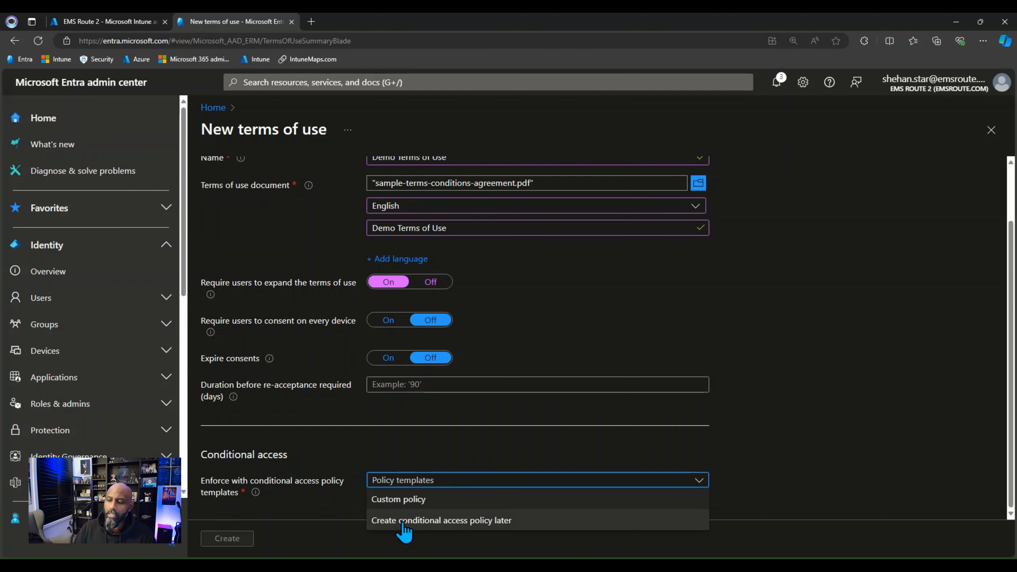
left_click(403, 523)
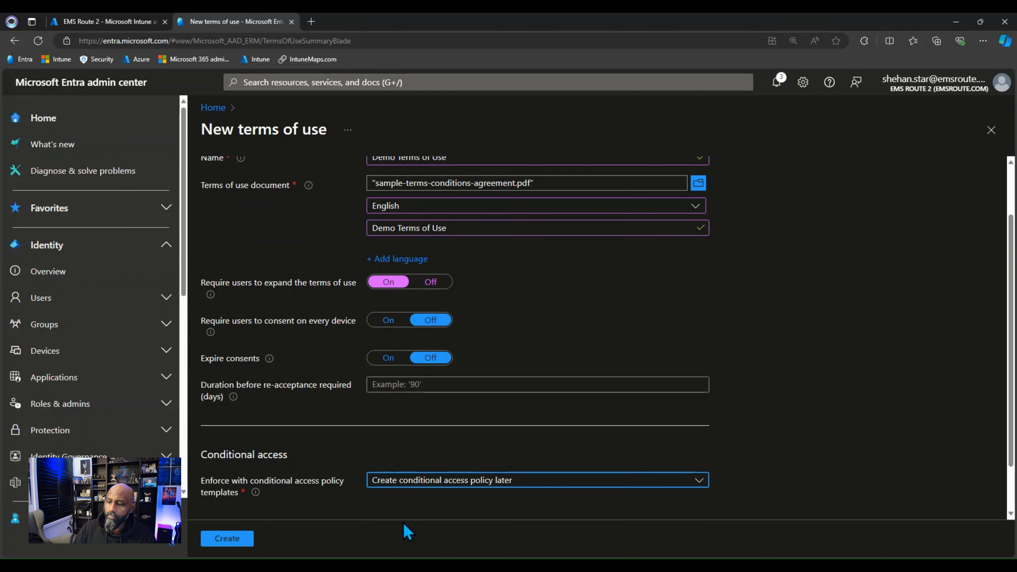
left_click(226, 540)
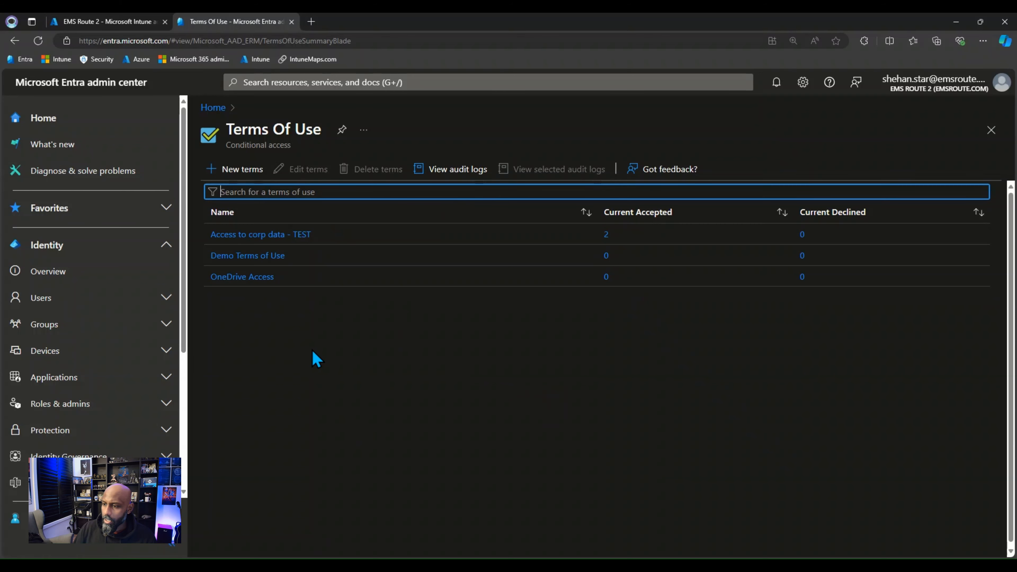
Step: Review the details and the languages and version history of Demo Terms of Use, closing its details when done
left_click(241, 256)
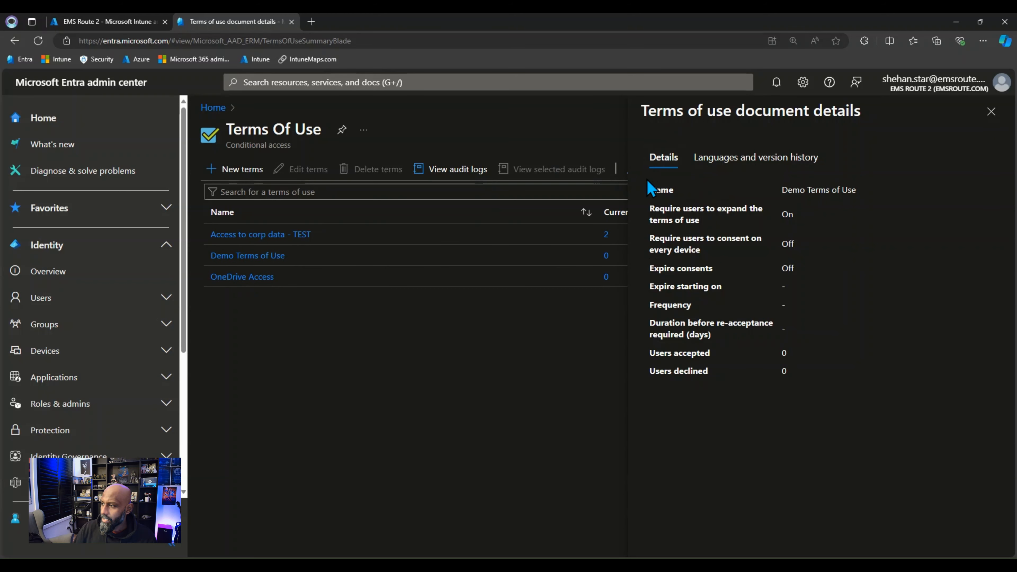
left_click_drag(653, 184, 711, 386)
left_click(717, 425)
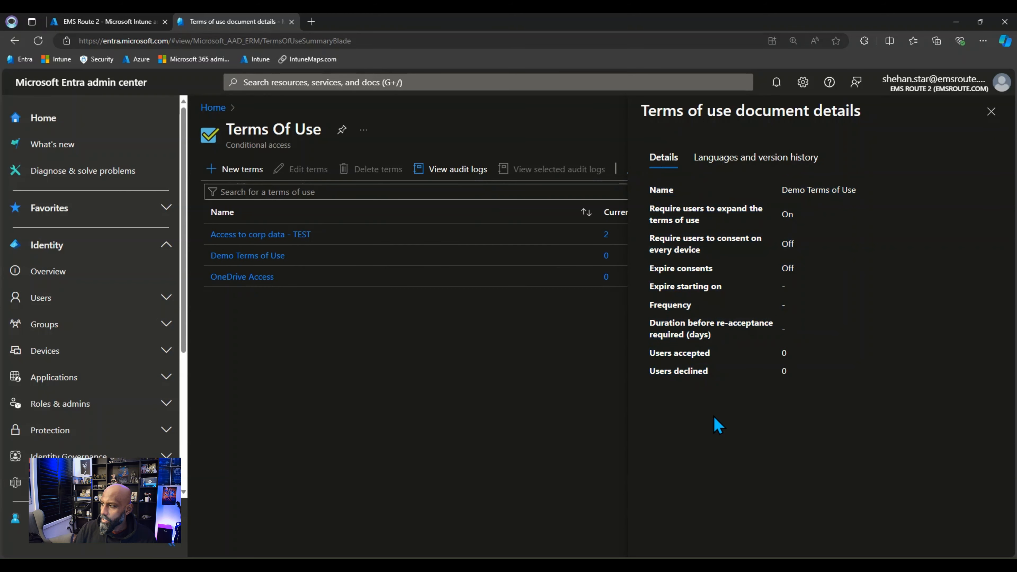
left_click(727, 161)
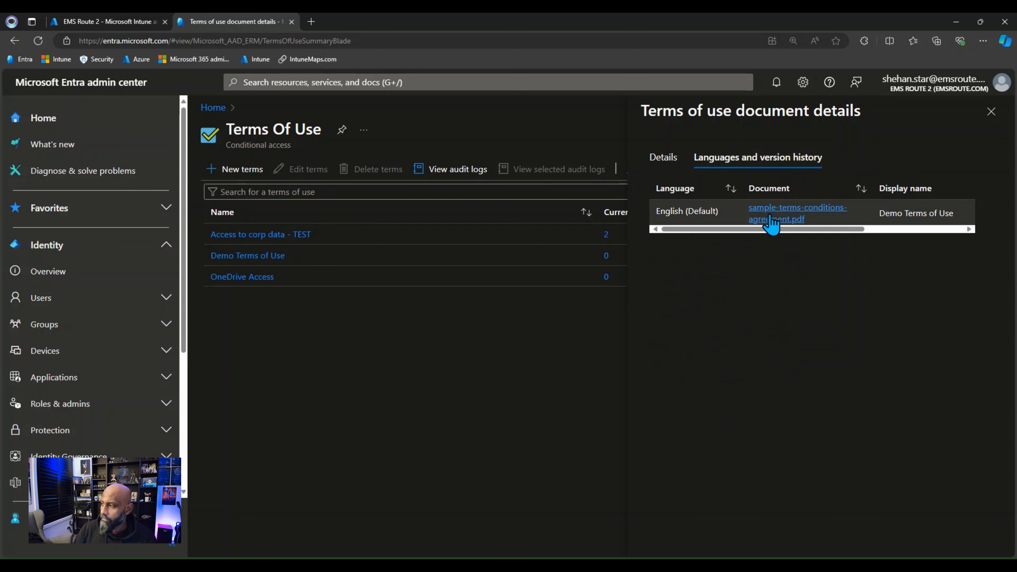
left_click(991, 113)
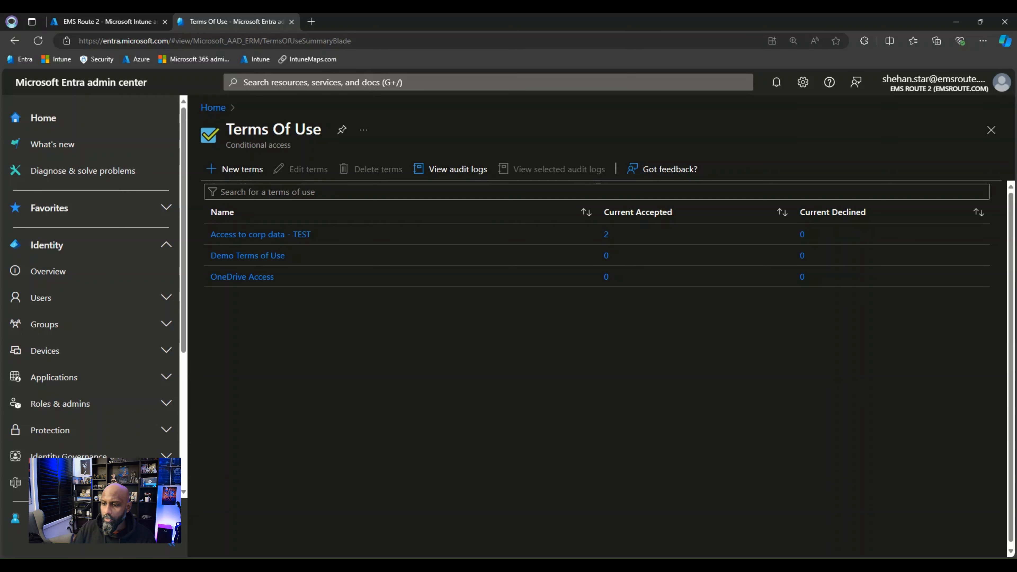
Step: Go to the Conditional Access policies list under Protection and open the BYOD Block policy
left_click(82, 423)
left_click(76, 483)
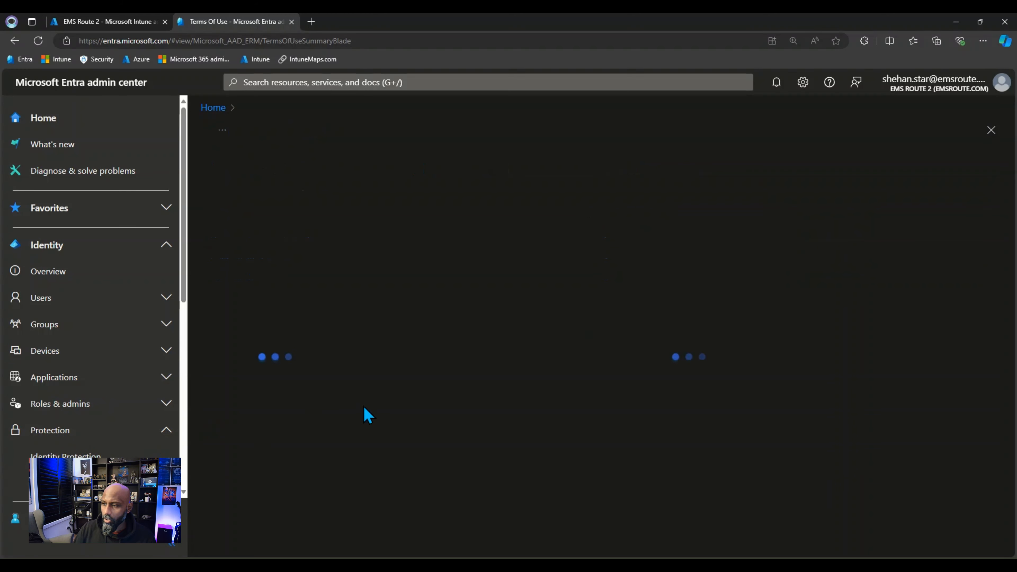
left_click(241, 206)
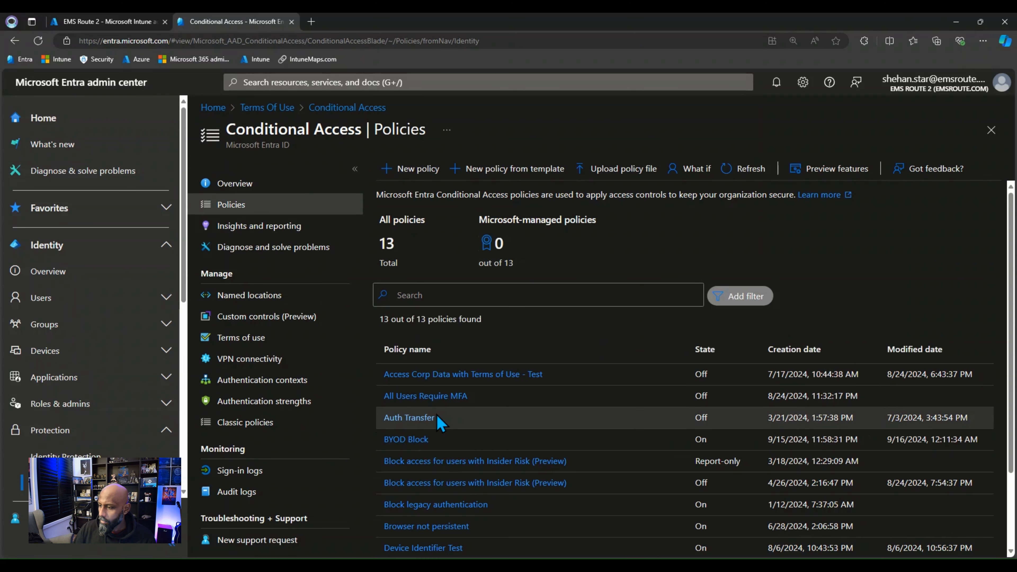
left_click(413, 441)
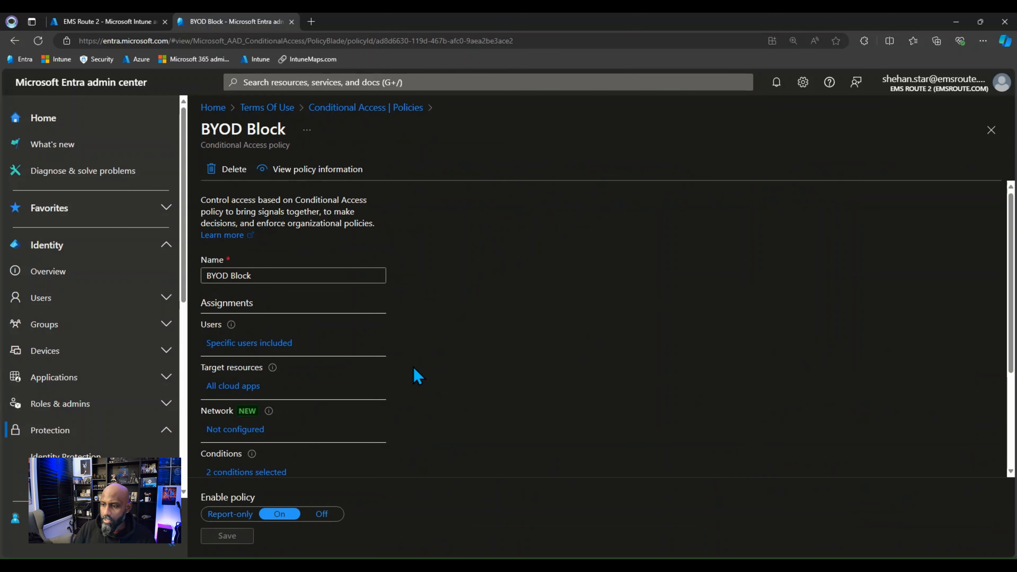
Step: Examine the BYOD Block policy's assignments and conditions, including the included and excluded device platforms
scroll(419, 377, "down", 1)
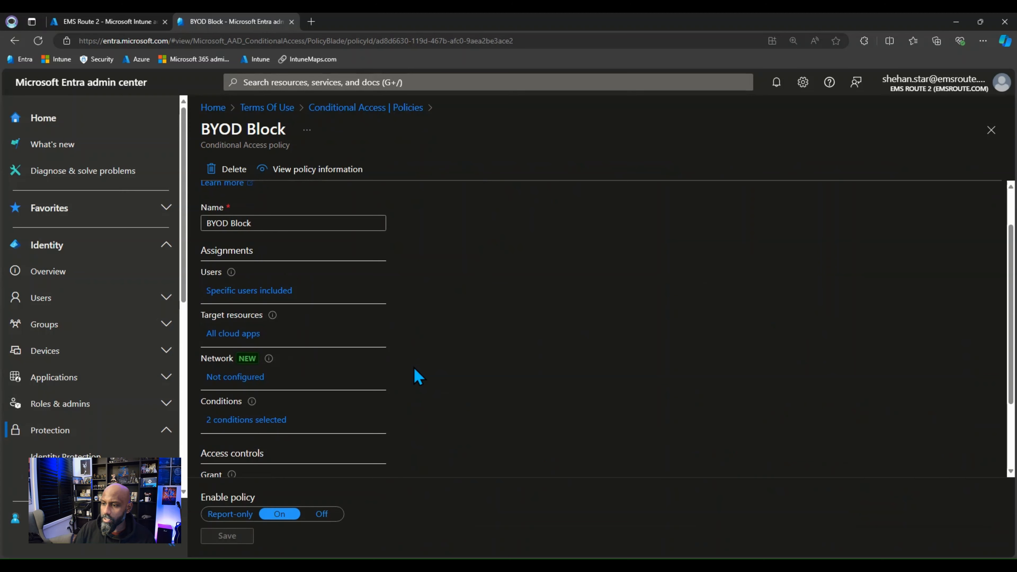
scroll(419, 377, "up", 1)
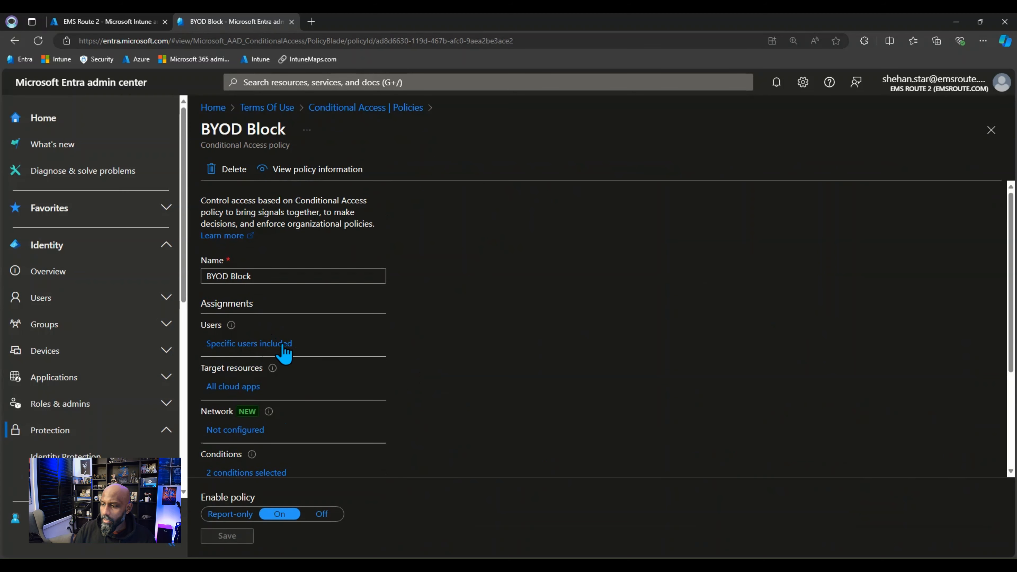
scroll(276, 357, "down", 1)
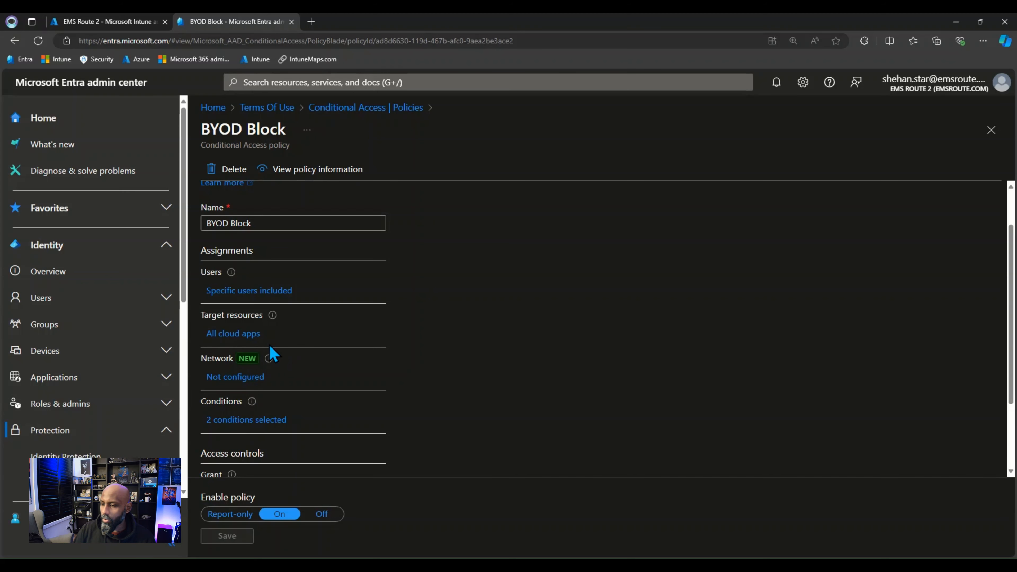
scroll(249, 369, "down", 1)
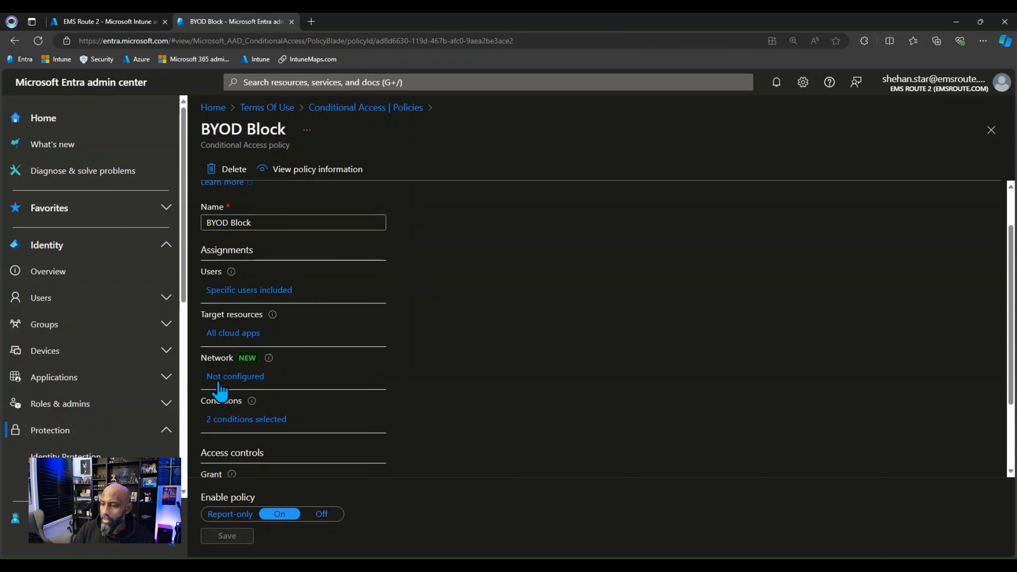
left_click(236, 368)
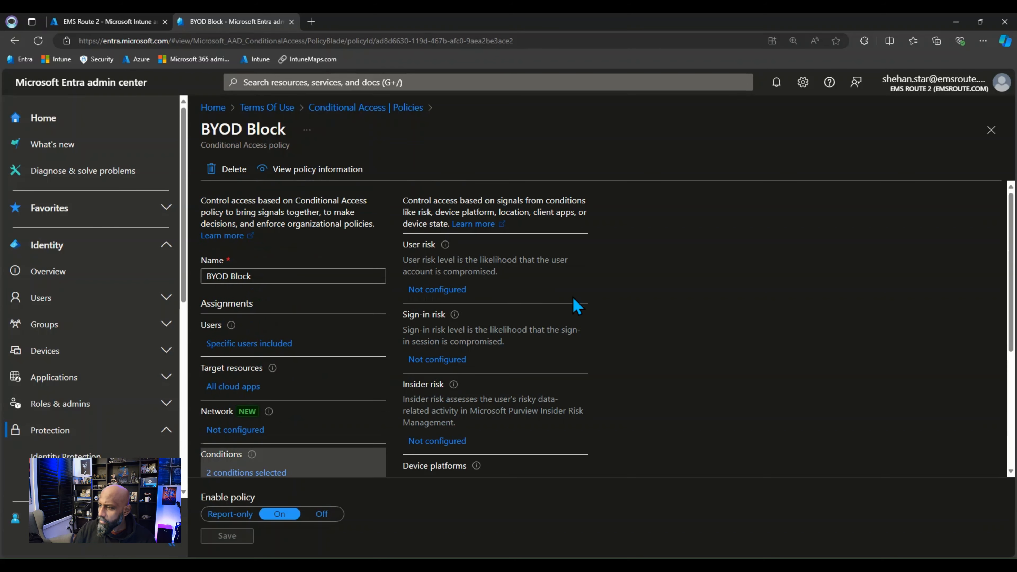
scroll(465, 413, "down", 2)
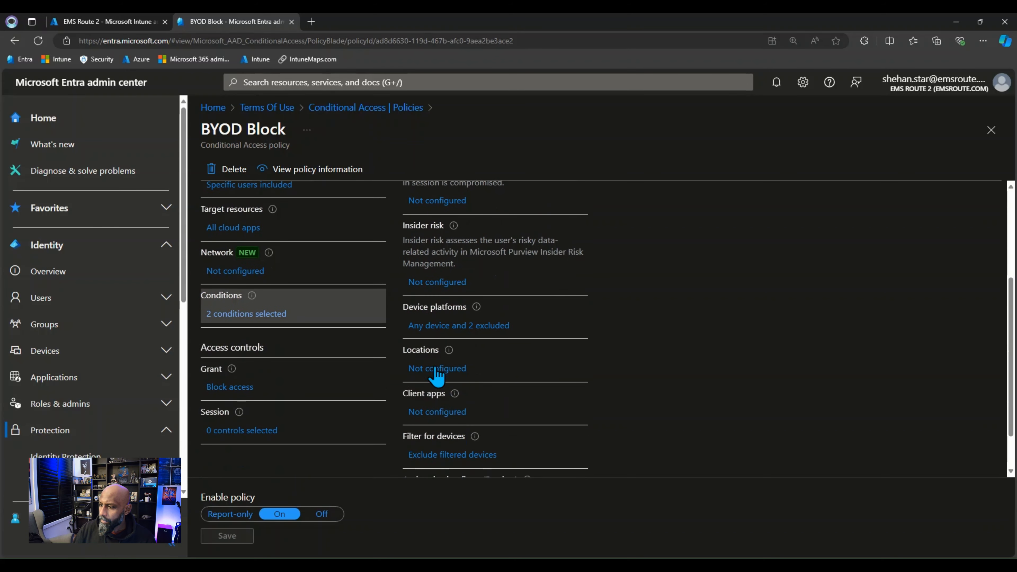
left_click(443, 328)
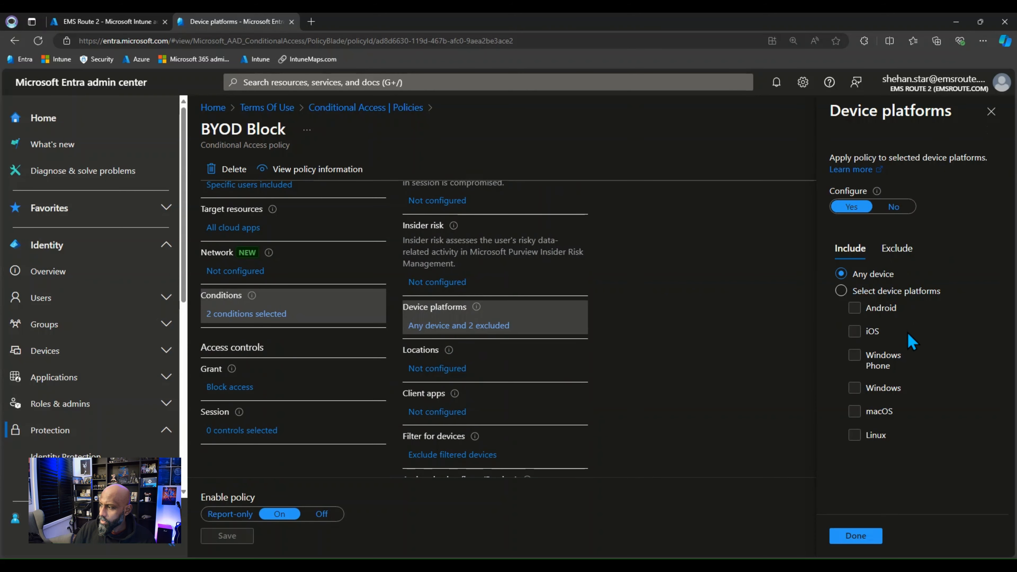
left_click(896, 251)
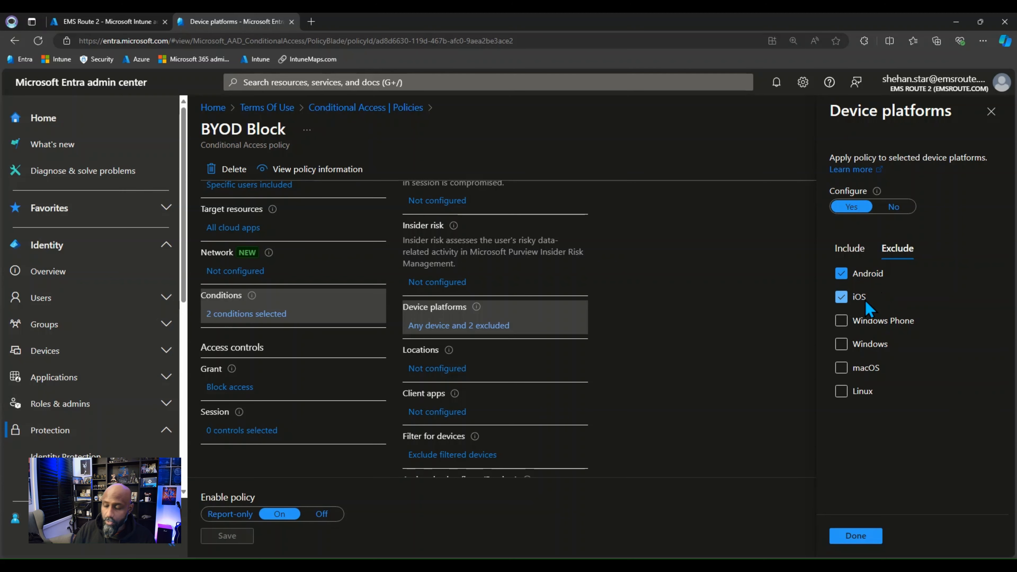
Step: Finish reviewing the included device platforms and limit the policy's client apps to Browser and Mobile apps and desktop clients
left_click(850, 249)
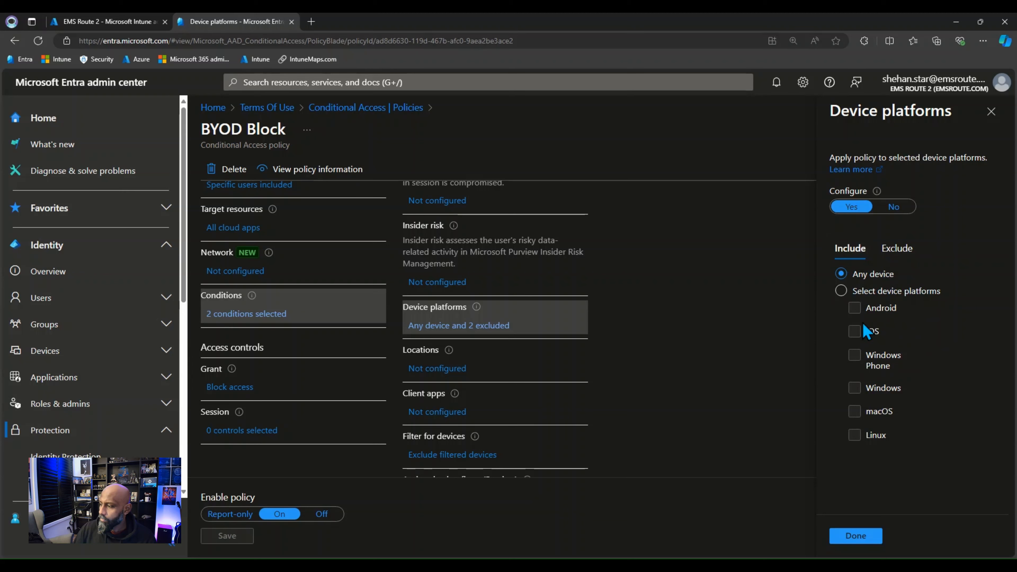
left_click(856, 536)
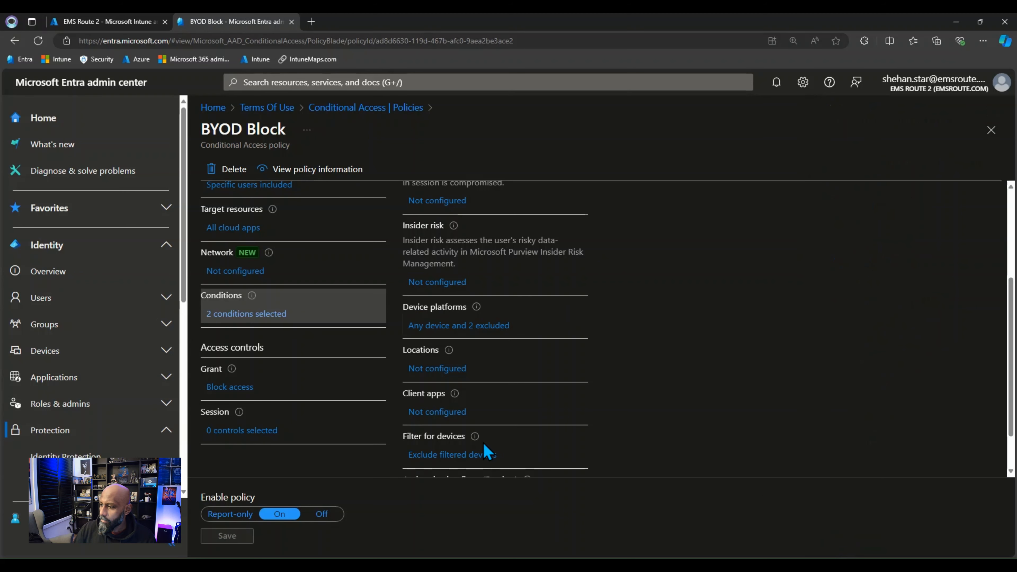
scroll(446, 414, "down", 1)
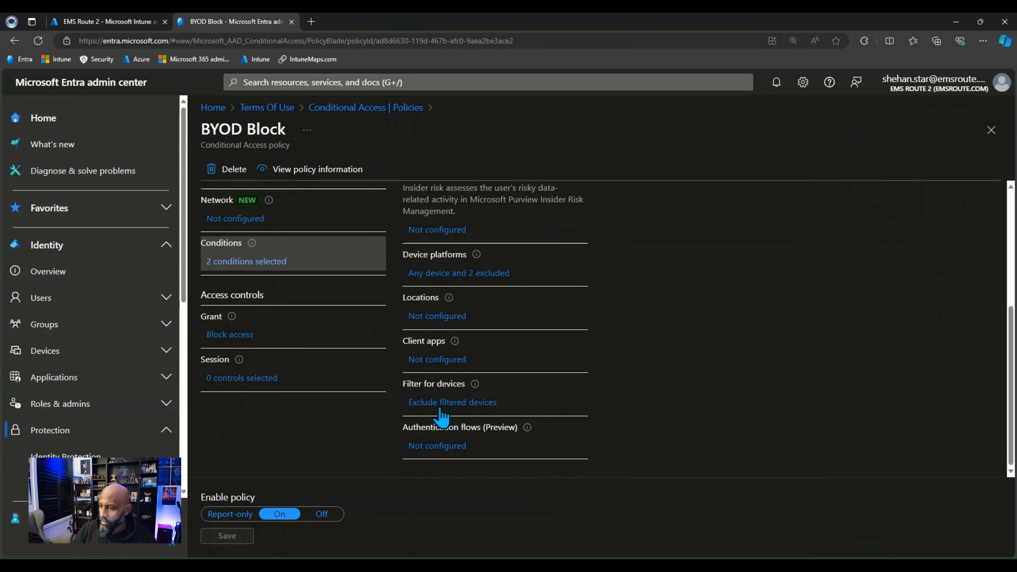
left_click(438, 360)
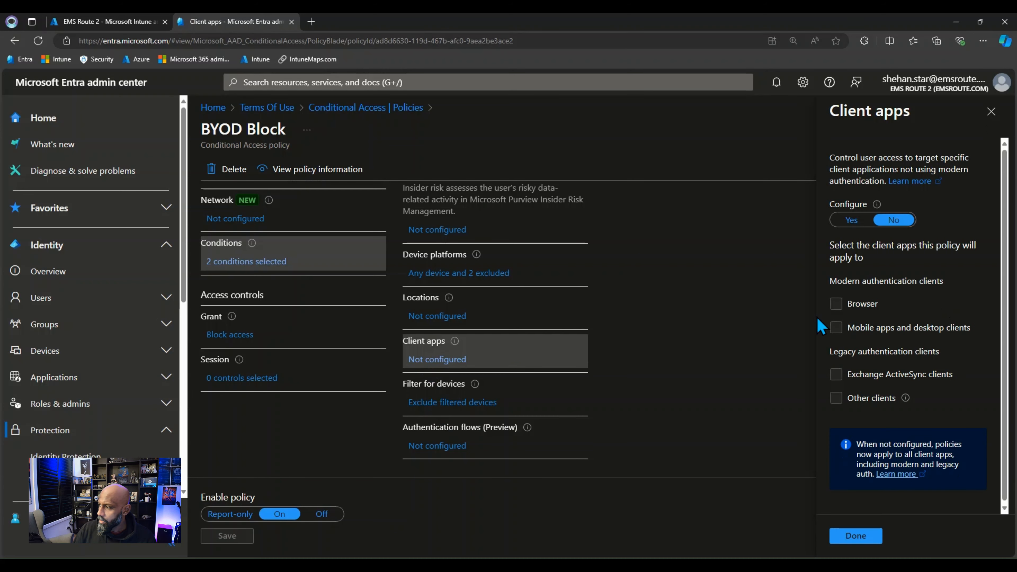
left_click(852, 220)
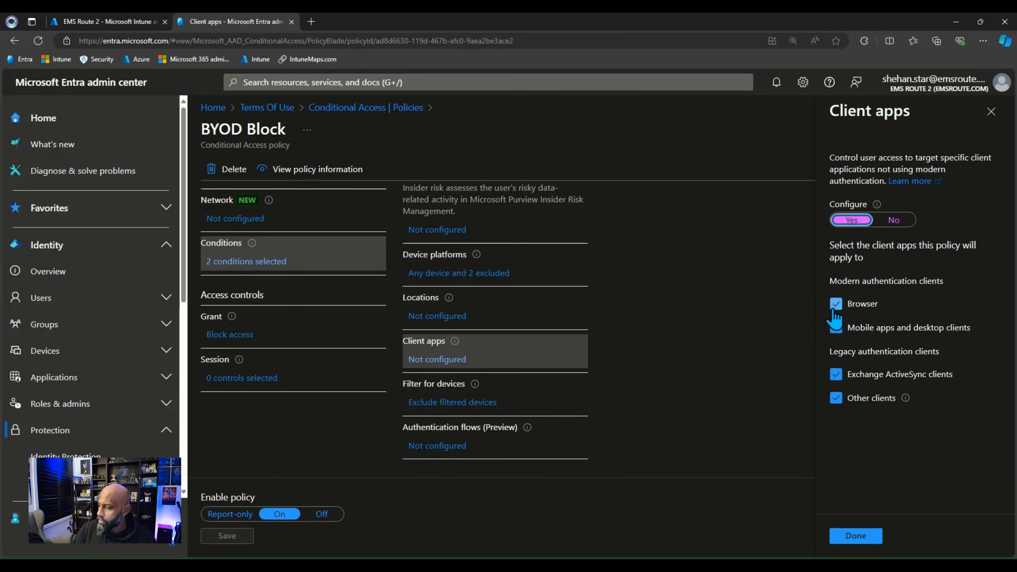
left_click(836, 373)
left_click(836, 398)
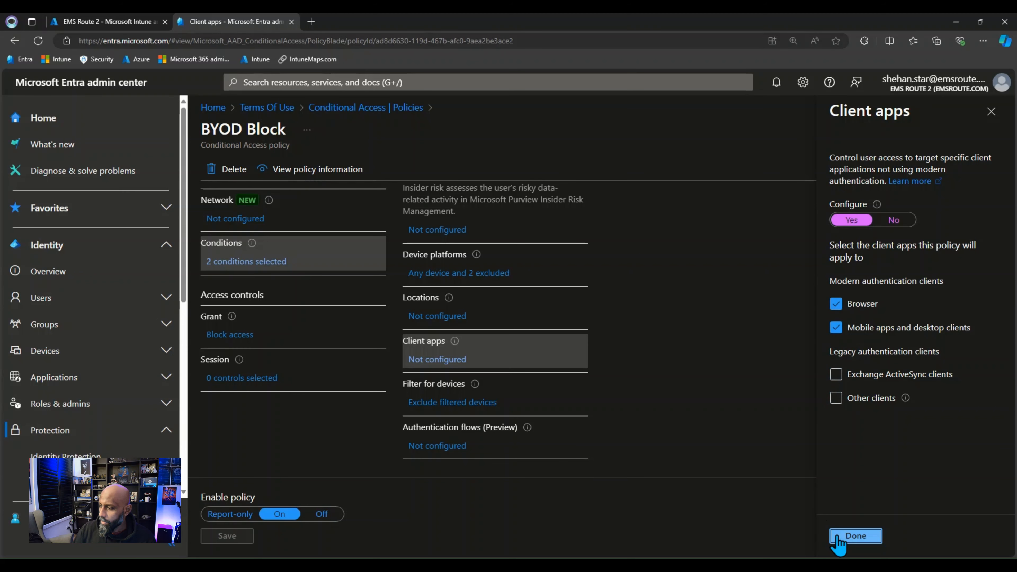
left_click(847, 536)
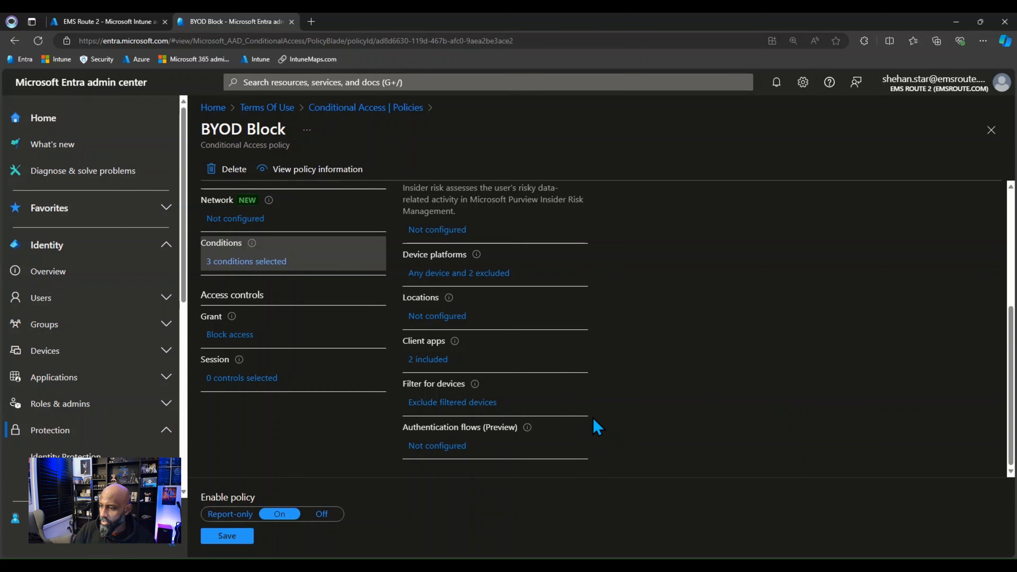
Step: Review the BYOD Block policy's device filter rule and its exclusion setting, closing the filter when done
left_click(447, 403)
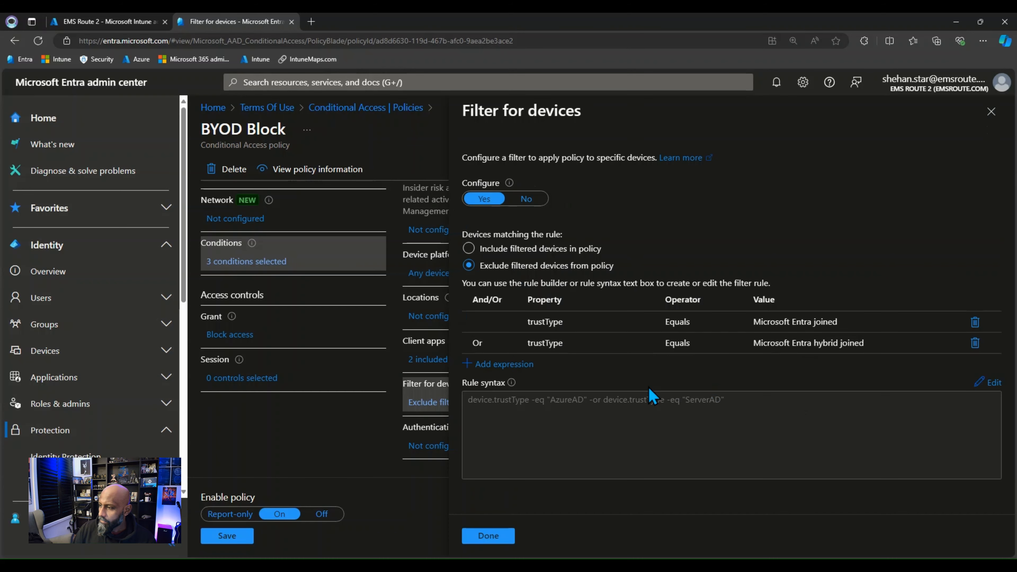
left_click(585, 322)
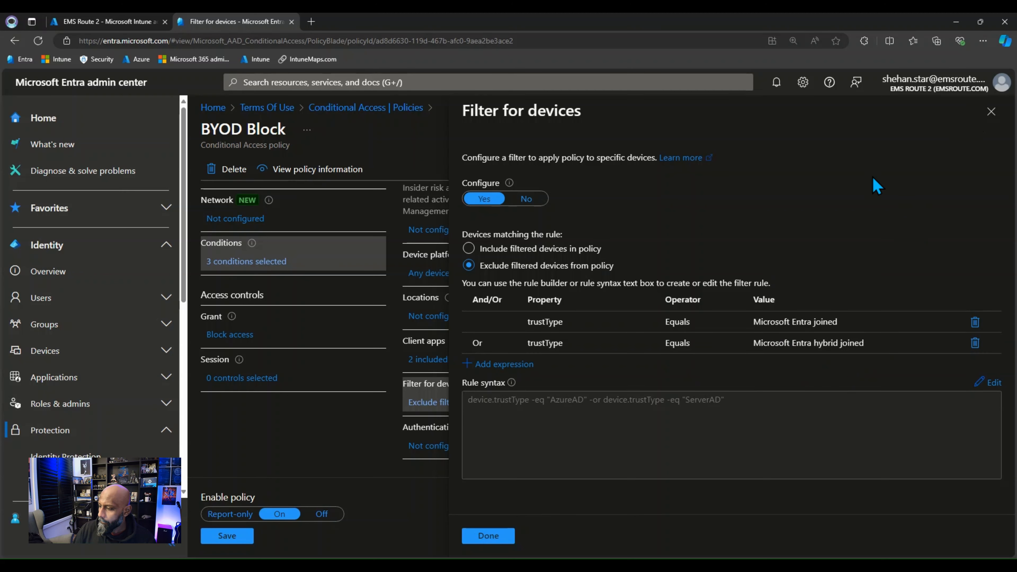
left_click(488, 536)
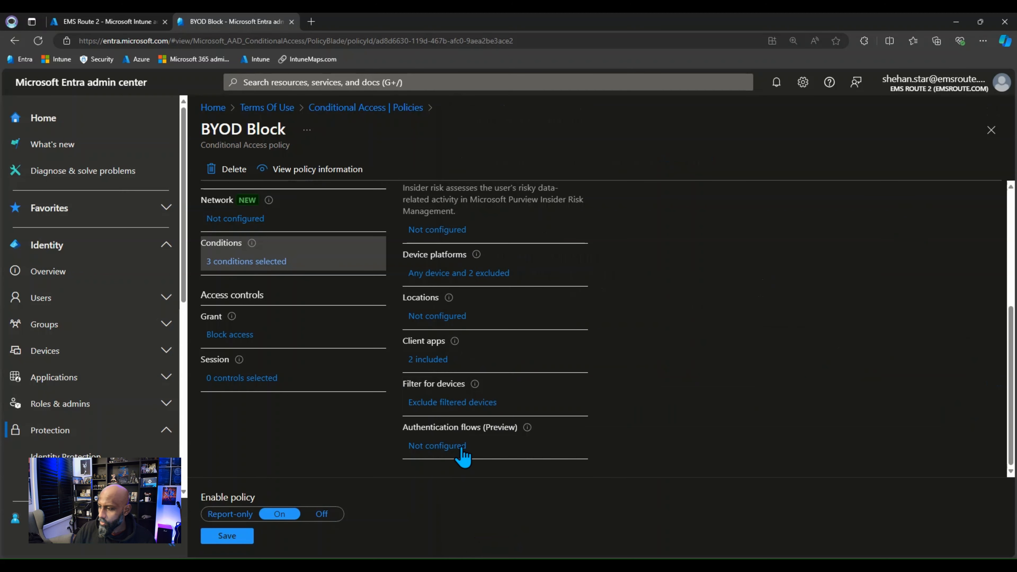
Step: Change the policy's grant control from blocking to granting access with Demo Terms of Use required, and save the policy
left_click(227, 334)
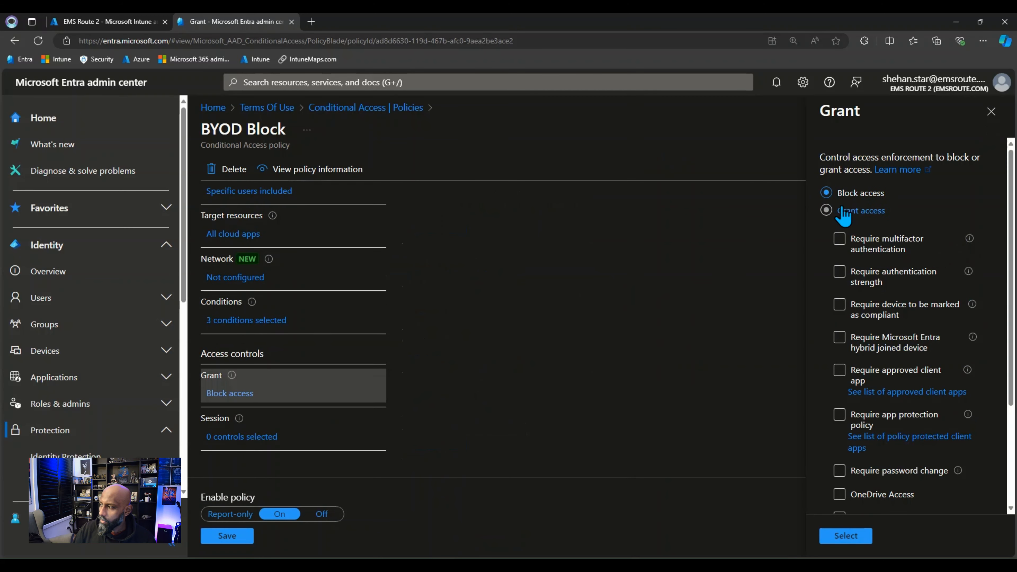
left_click(840, 215)
scroll(857, 320, "down", 3)
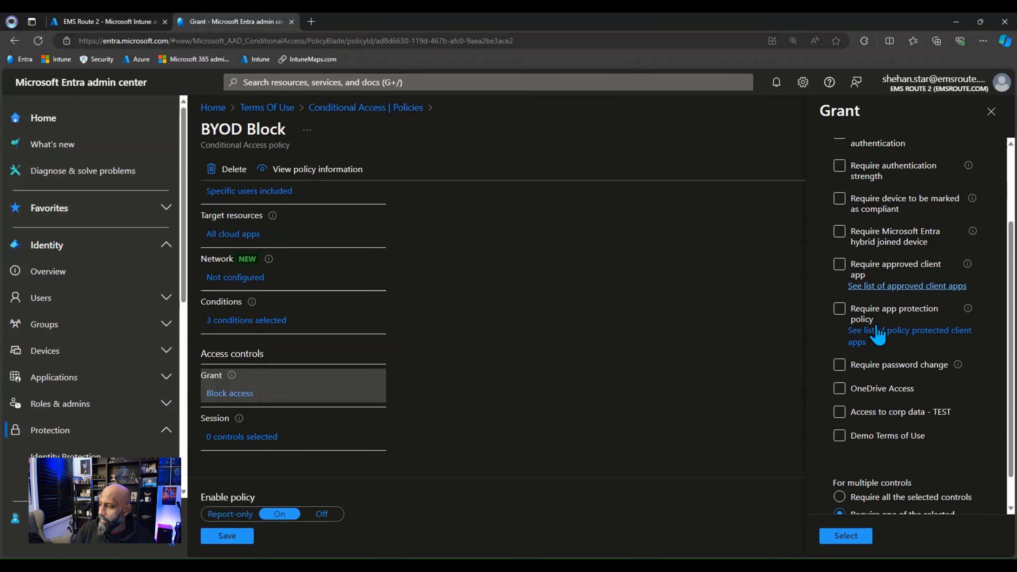
left_click(839, 437)
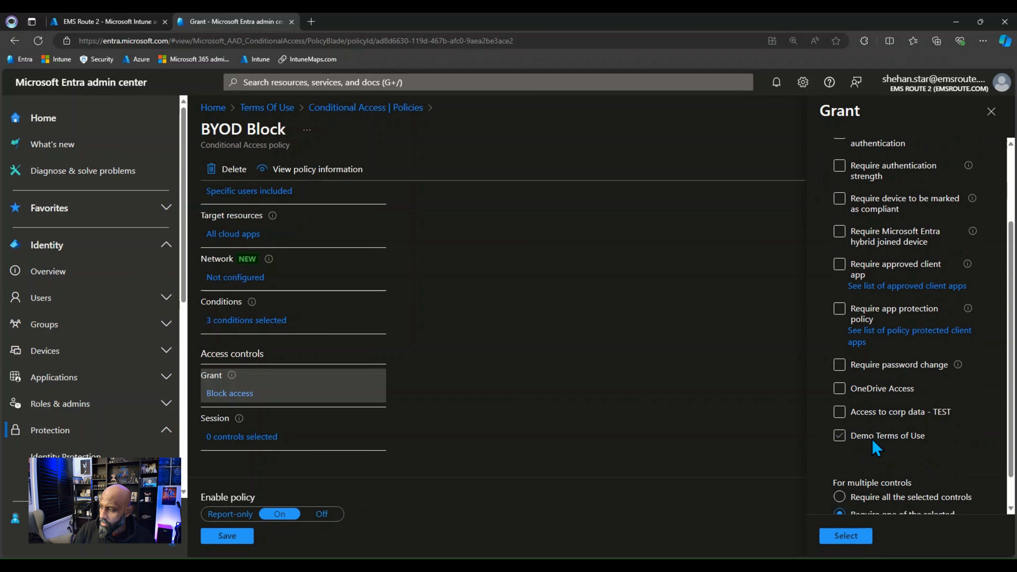
scroll(893, 446, "up", 3)
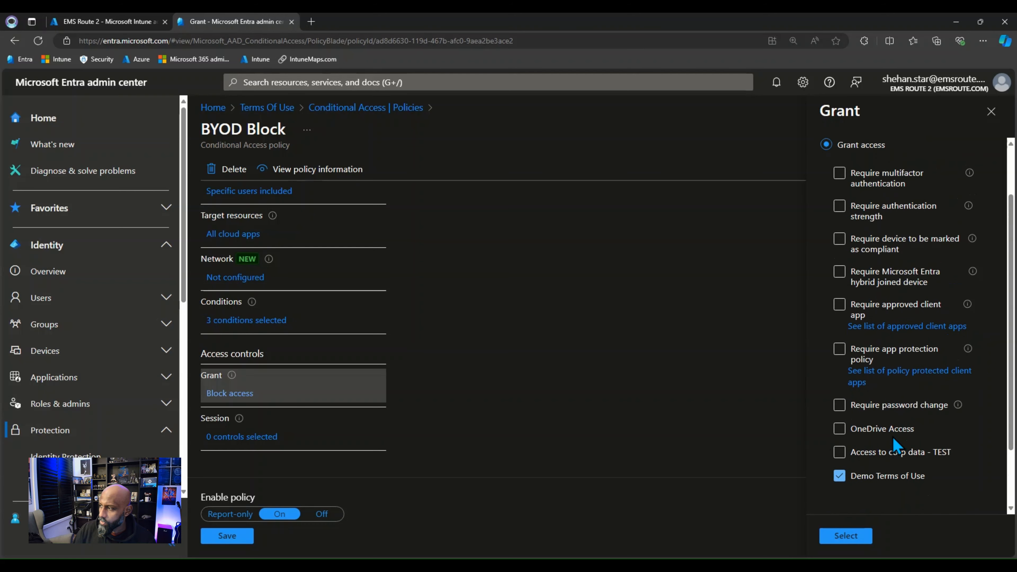
scroll(893, 446, "down", 3)
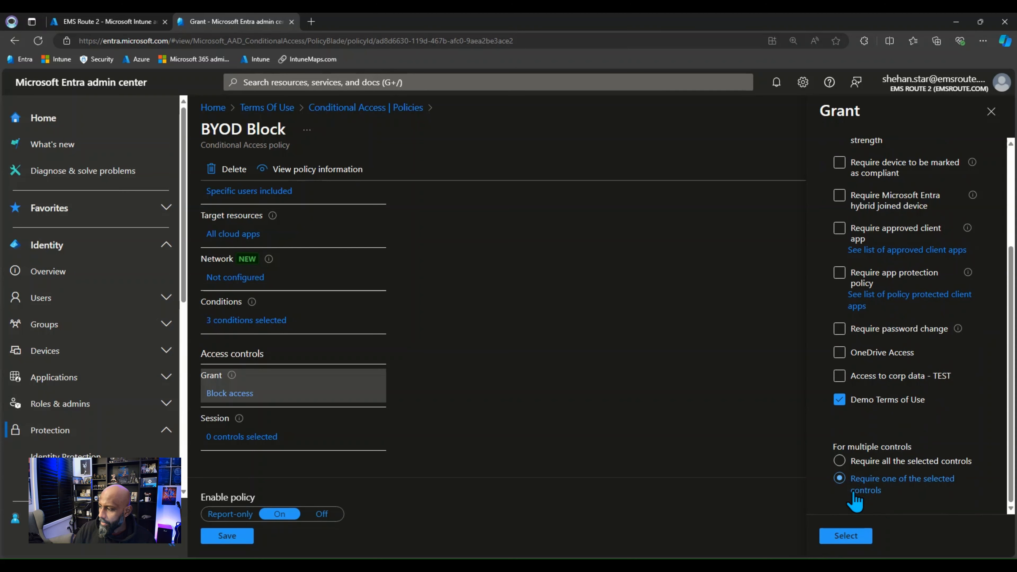
left_click(846, 536)
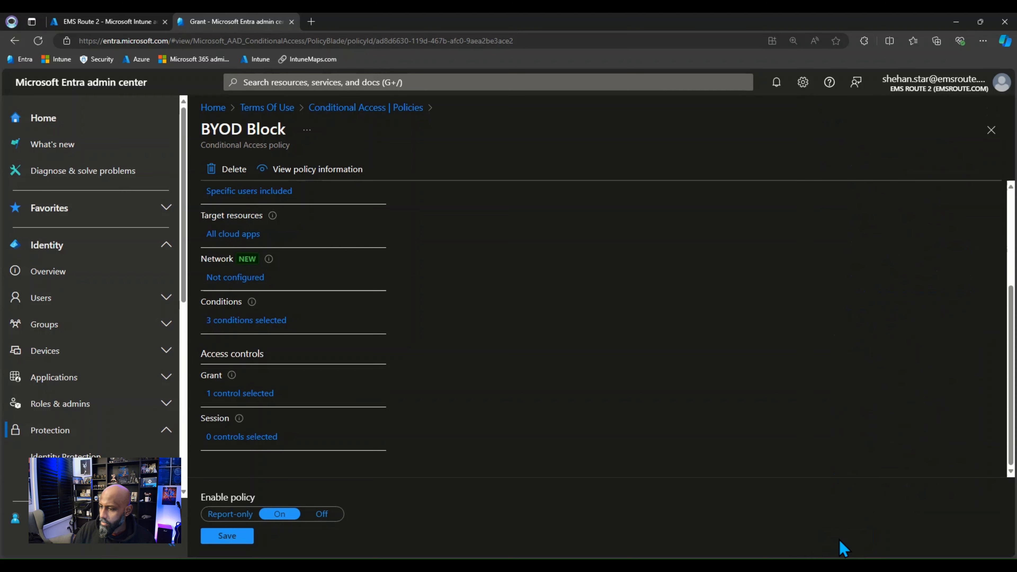
left_click(225, 537)
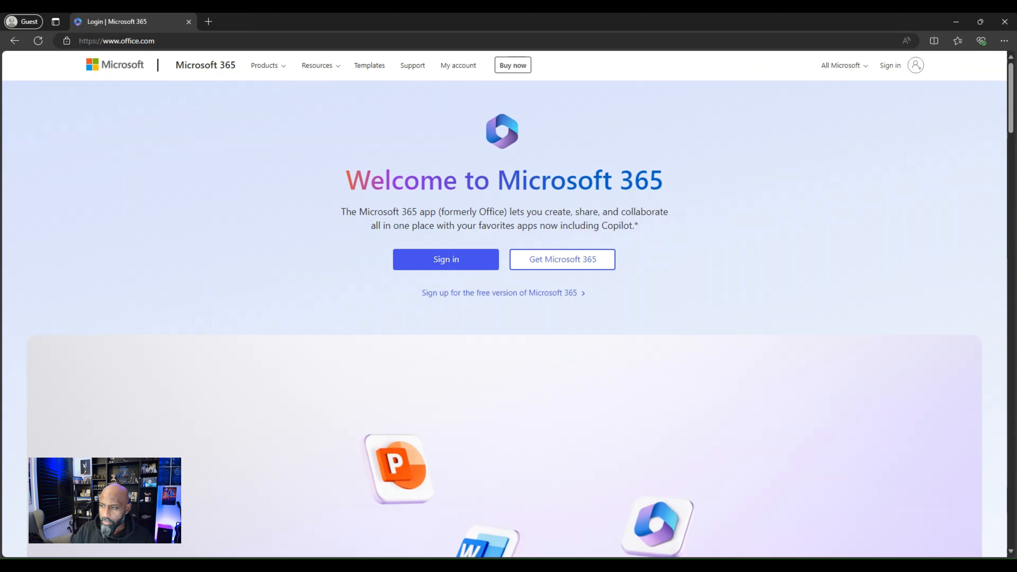
Step: In the guest browser window, sign in to Microsoft 365 with the test user's e-mail and account password
left_click(449, 266)
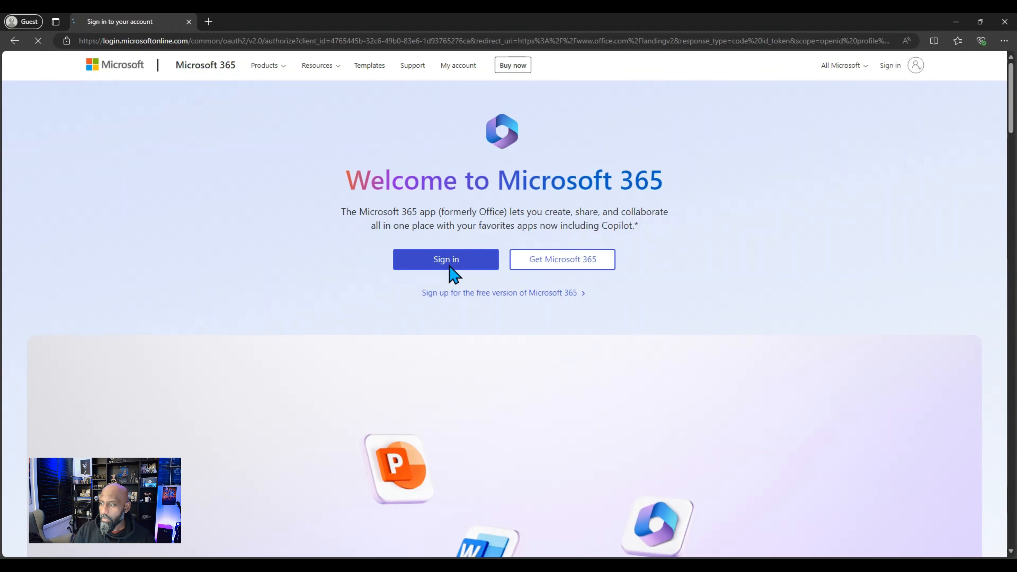
key("ctrl+v")
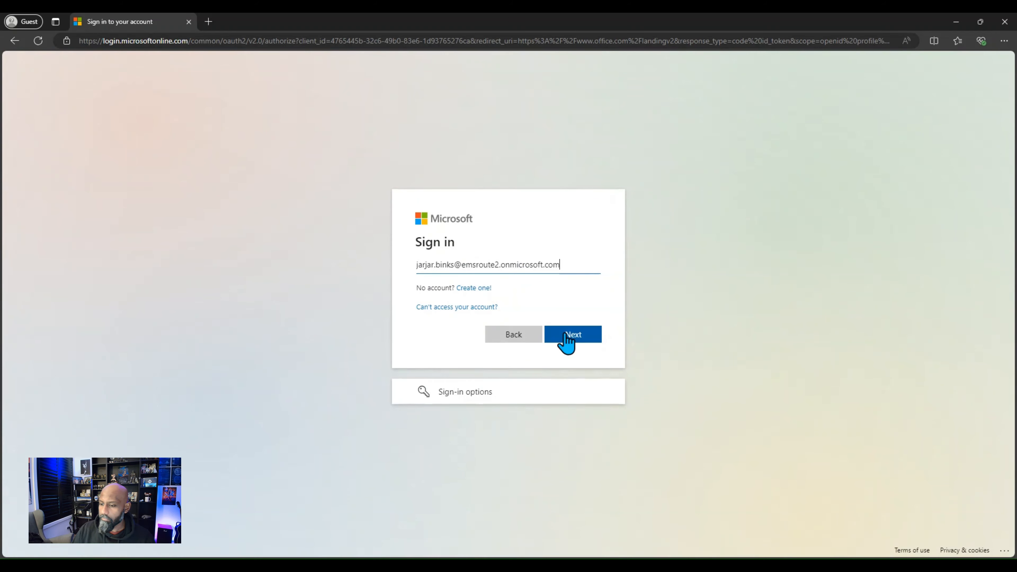
left_click(566, 333)
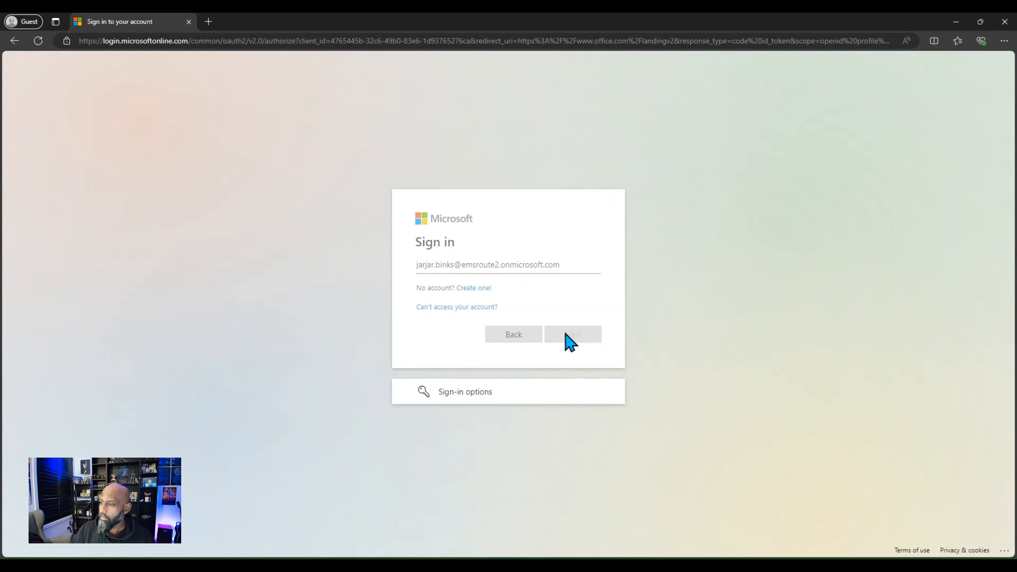
type("•••••")
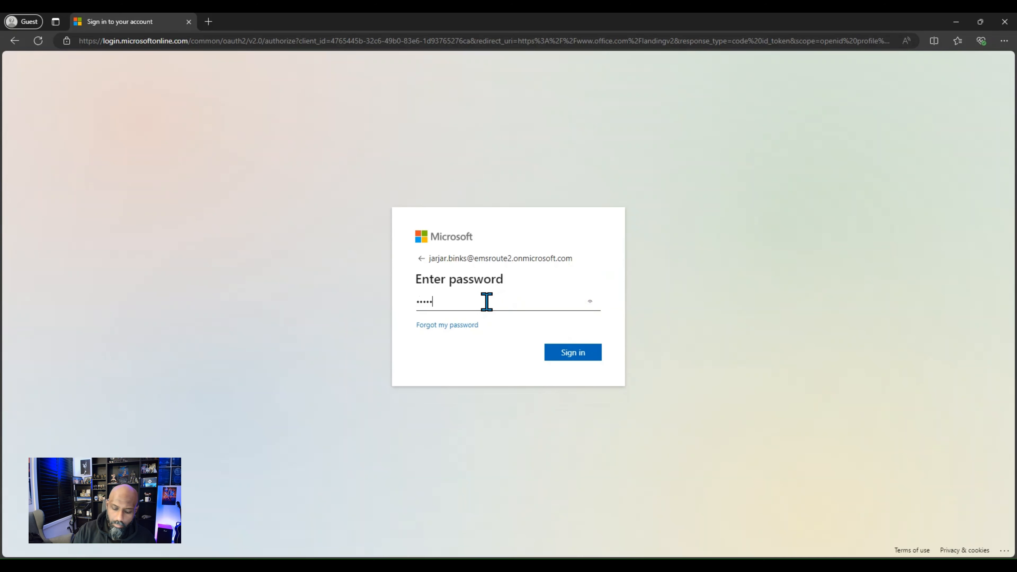
type("••••••••••••")
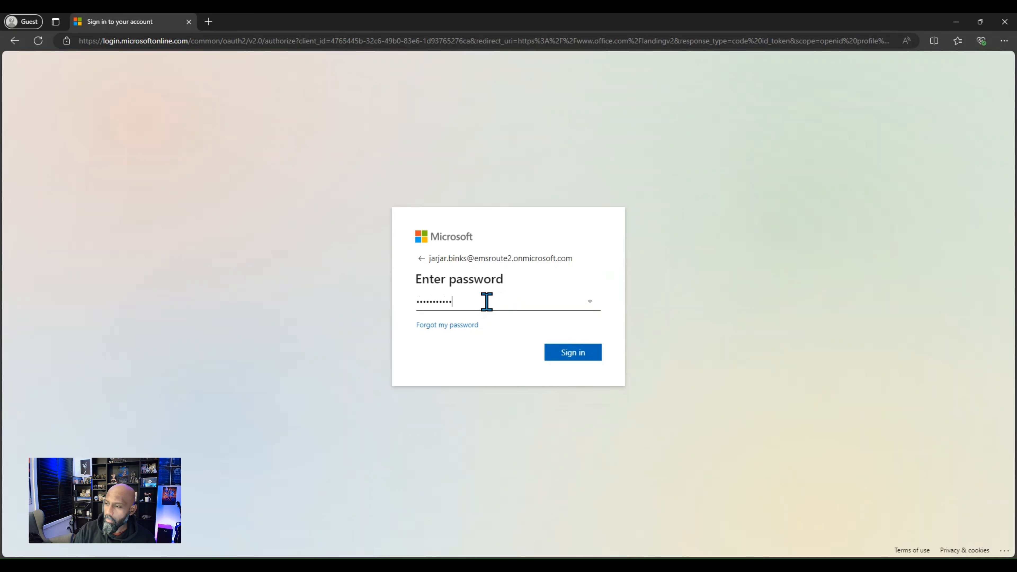
key("Return")
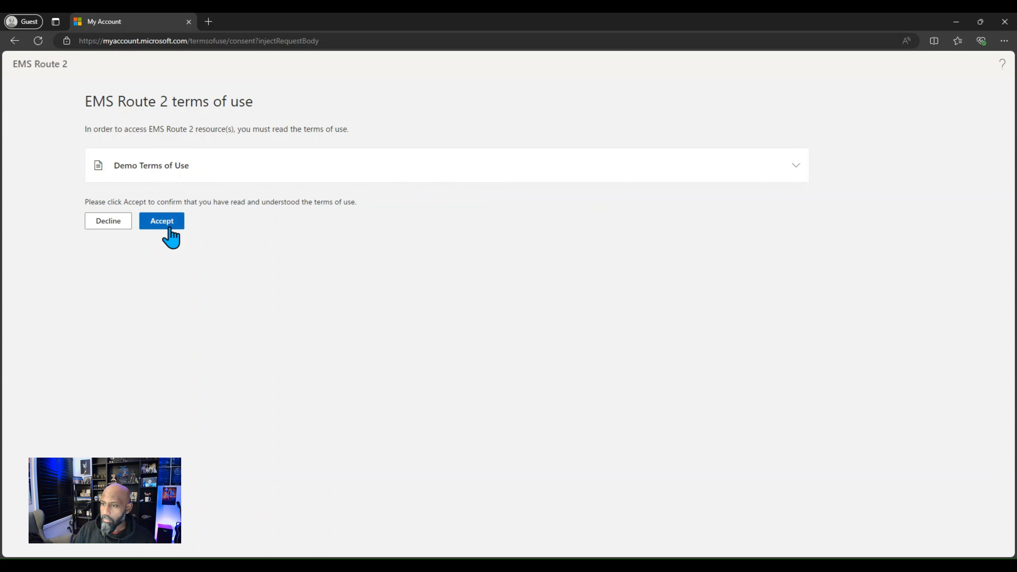
Step: Try to accept the EMS Route 2 terms of use without expanding the document
left_click(168, 228)
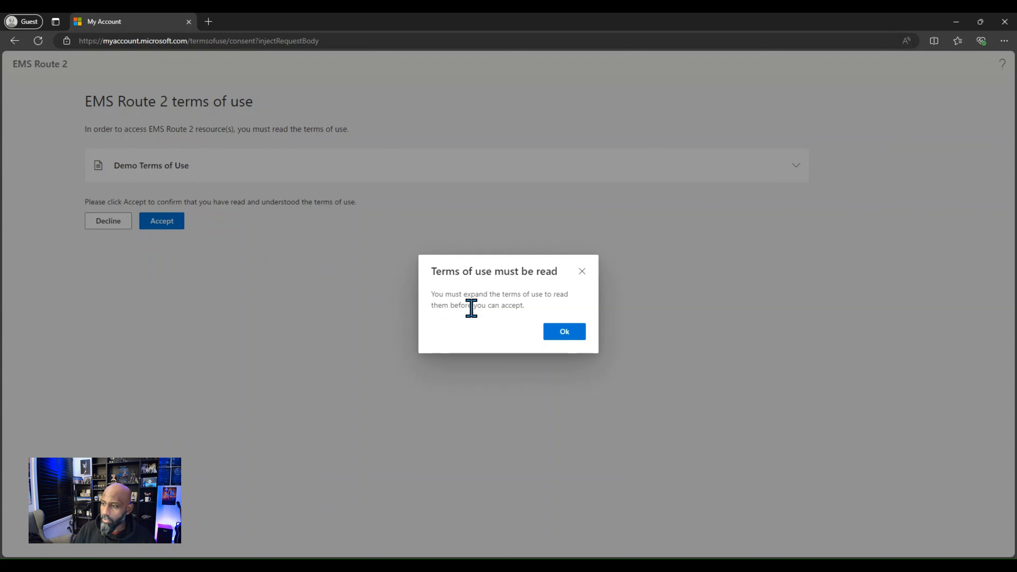
left_click(561, 332)
Step: Expand and read through Demo Terms of Use, accept the terms, and choose to stay signed in
left_click(796, 166)
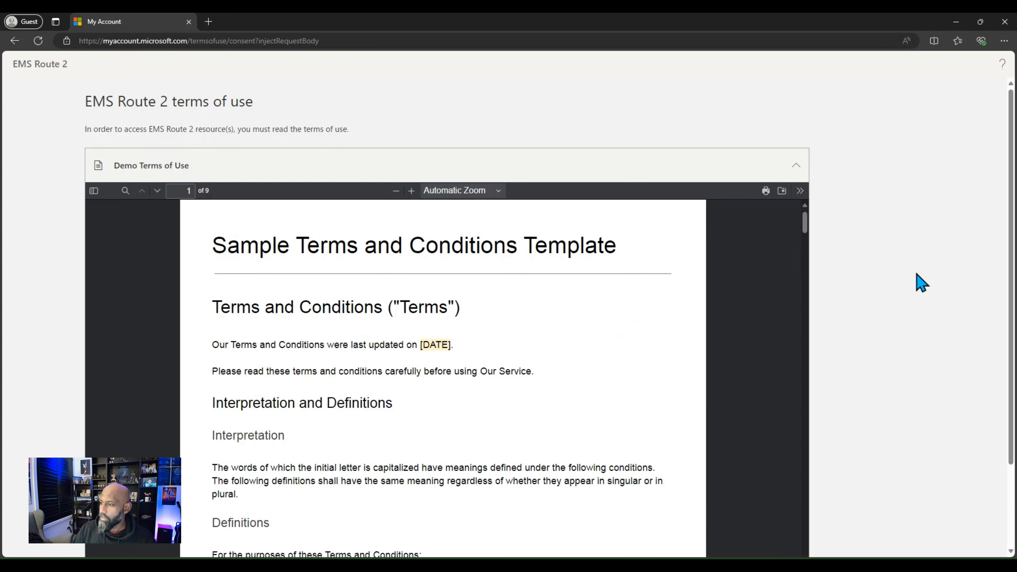
scroll(919, 285, "down", 2)
left_click_drag(806, 130, 834, 491)
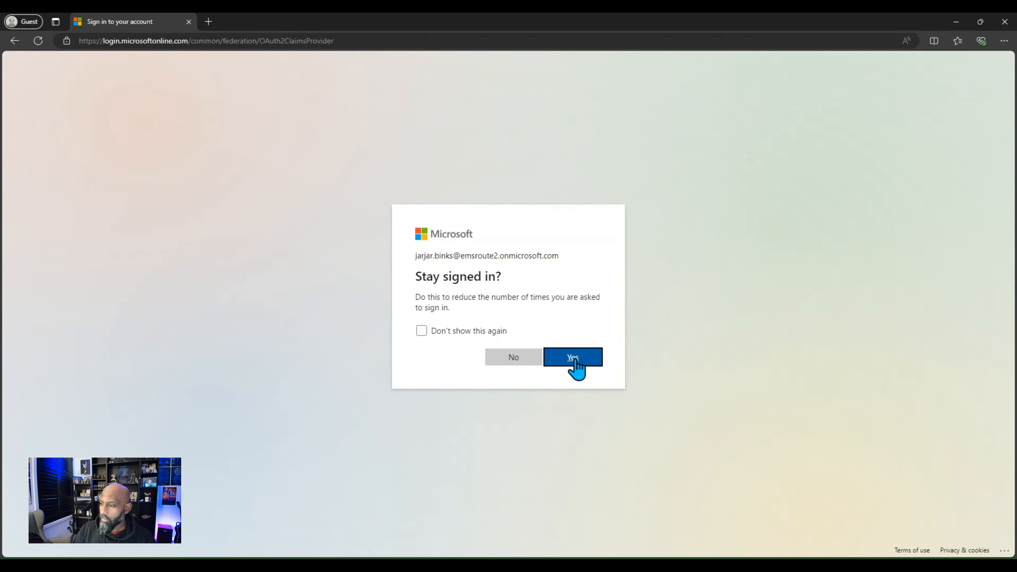
left_click(574, 360)
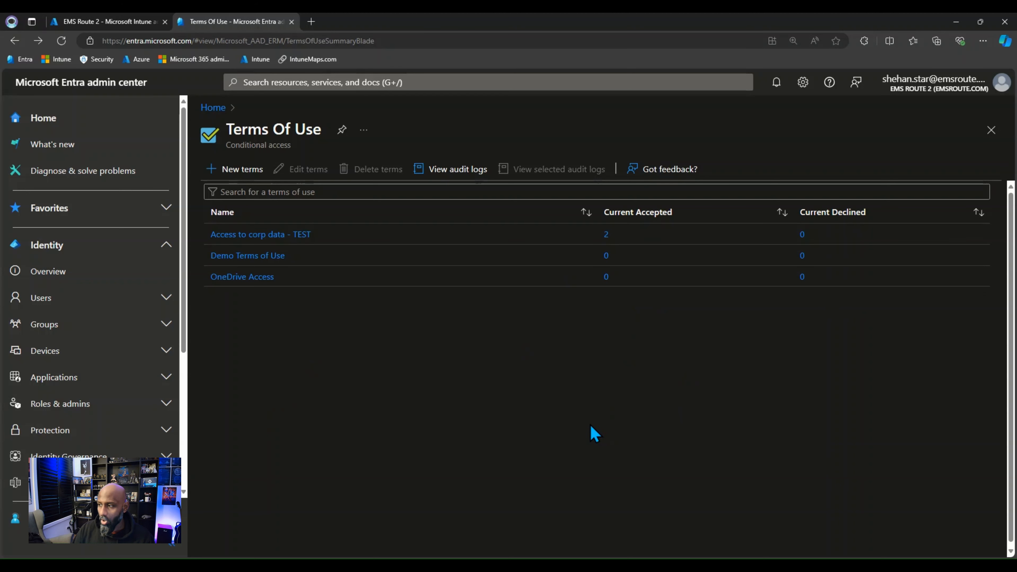
Step: In the Entra admin center, open the accepted consents for Demo Terms of Use and check the user and activity type
left_click(607, 260)
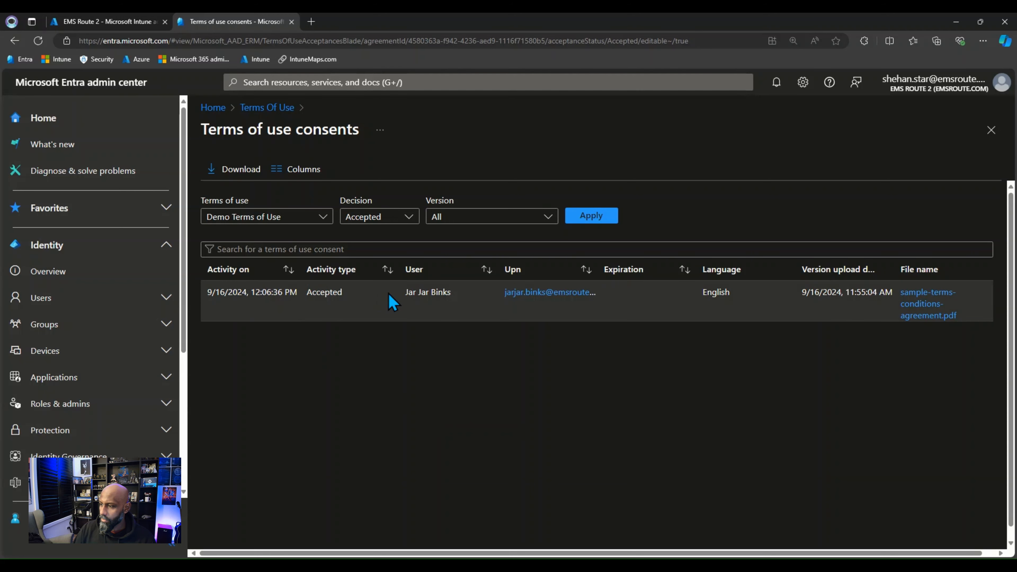
left_click_drag(402, 299, 461, 298)
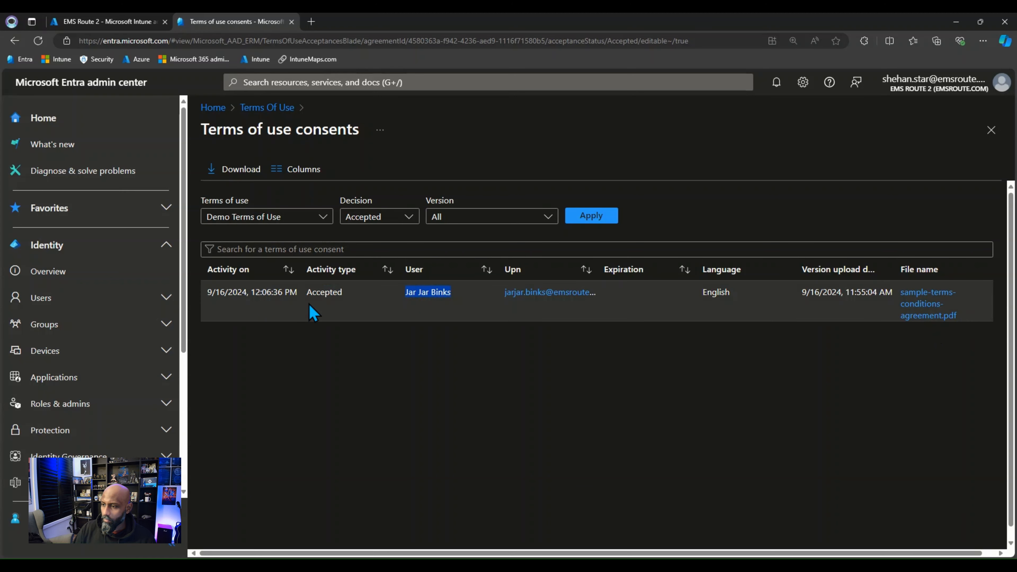
left_click_drag(307, 297, 355, 302)
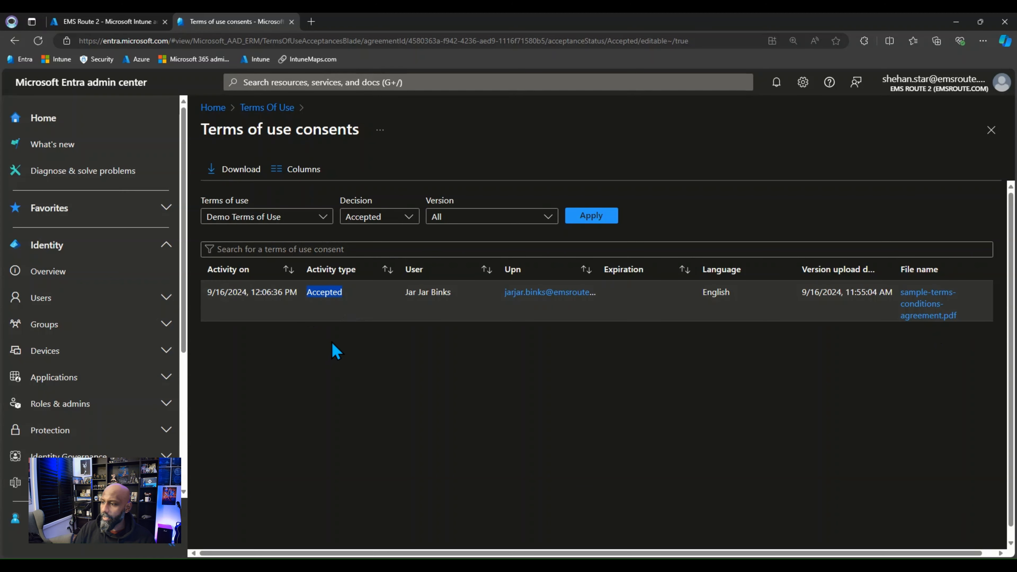
left_click(309, 442)
Step: Examine the available Decision and Terms of use filter choices on the terms of use consents page
left_click(401, 220)
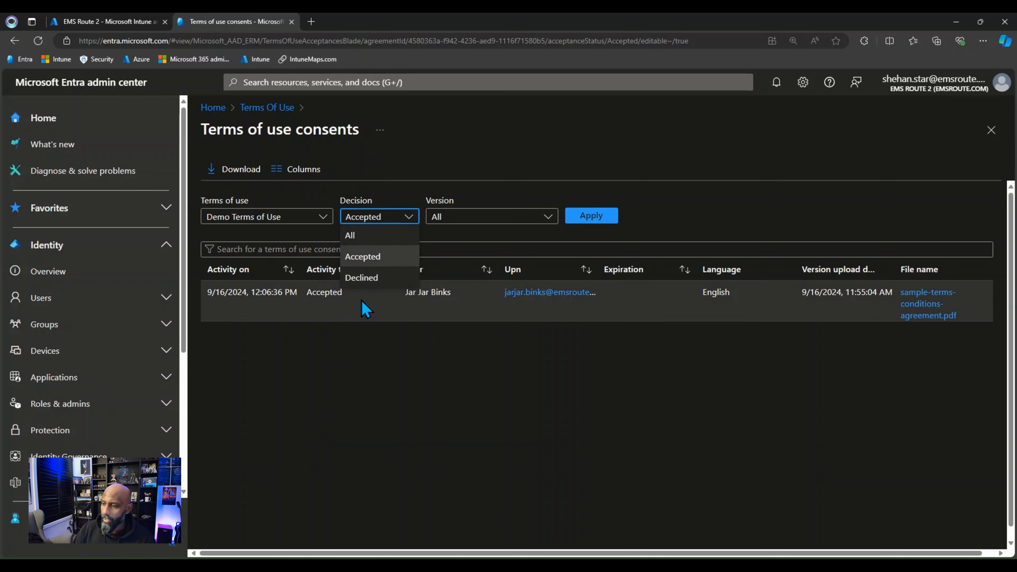
left_click(357, 428)
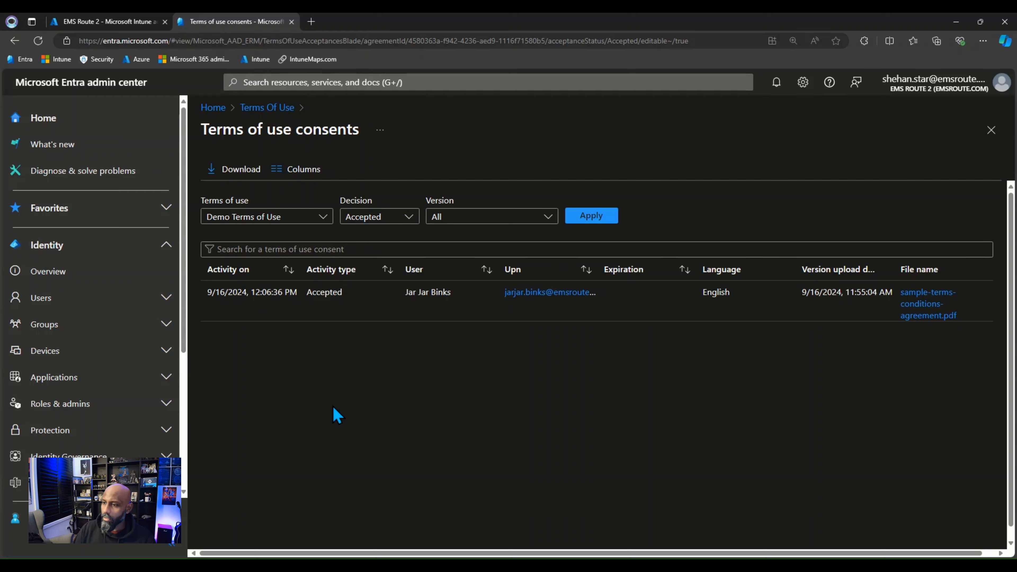
left_click(323, 217)
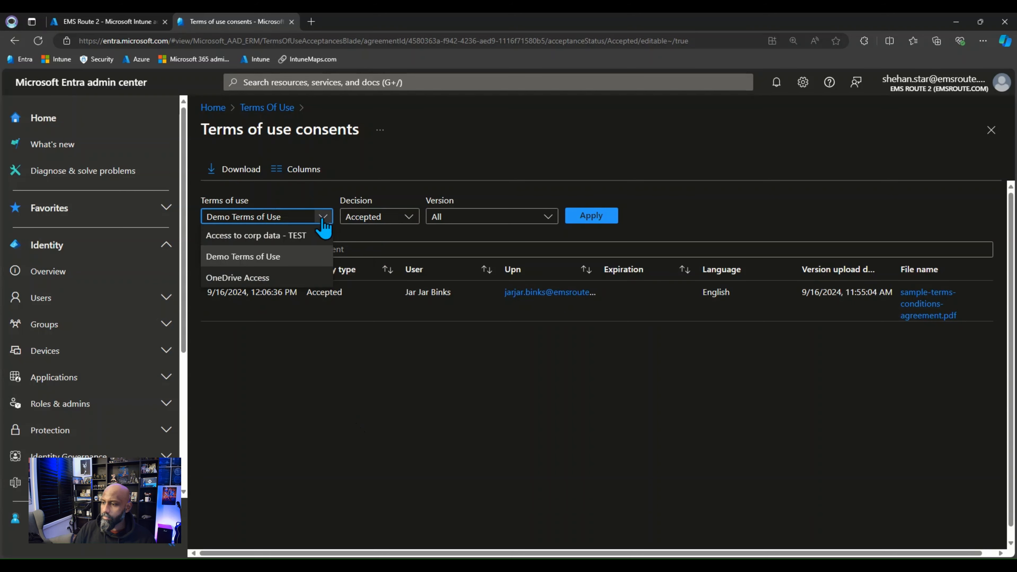
left_click(320, 429)
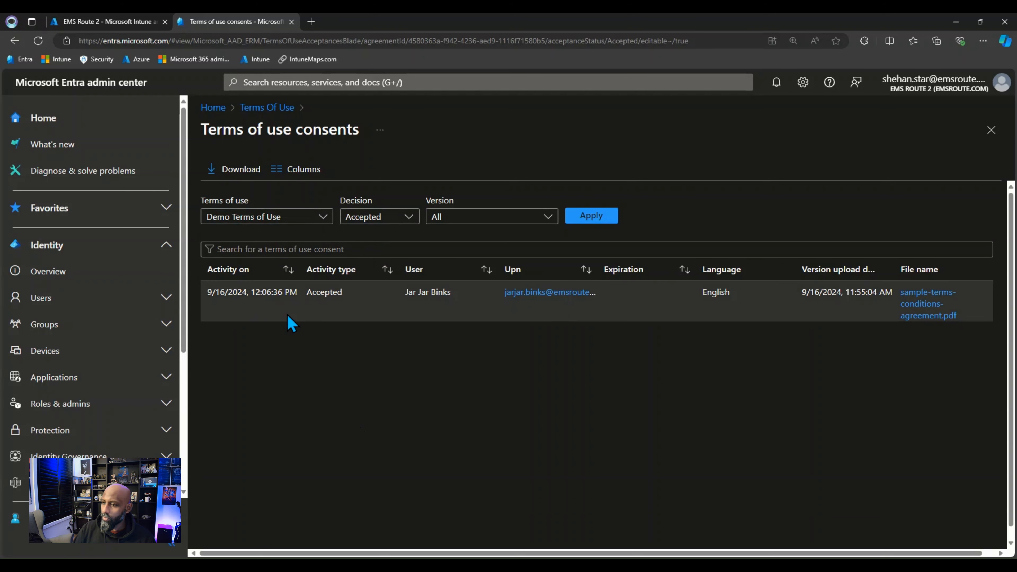
left_click(324, 219)
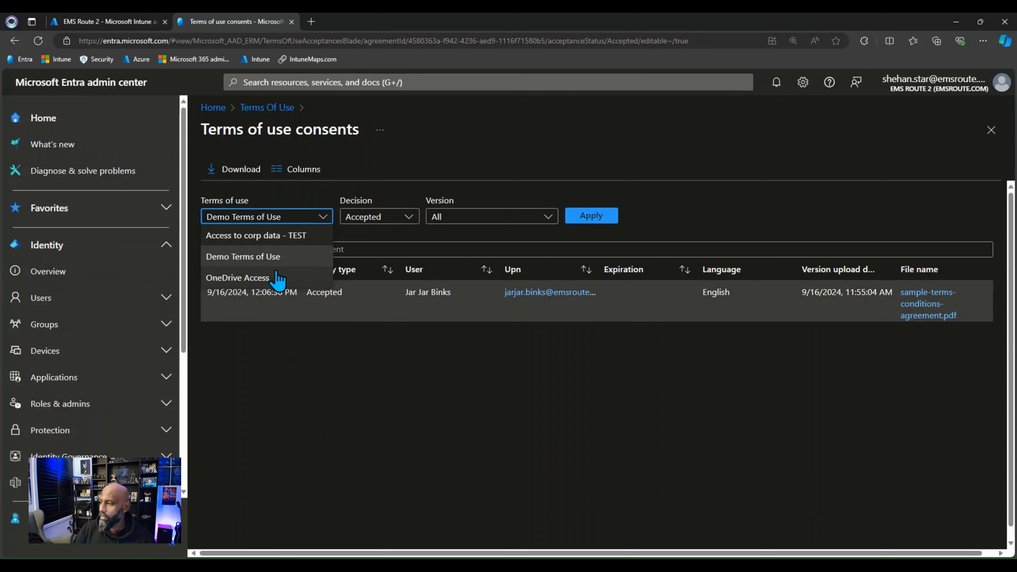
left_click(324, 400)
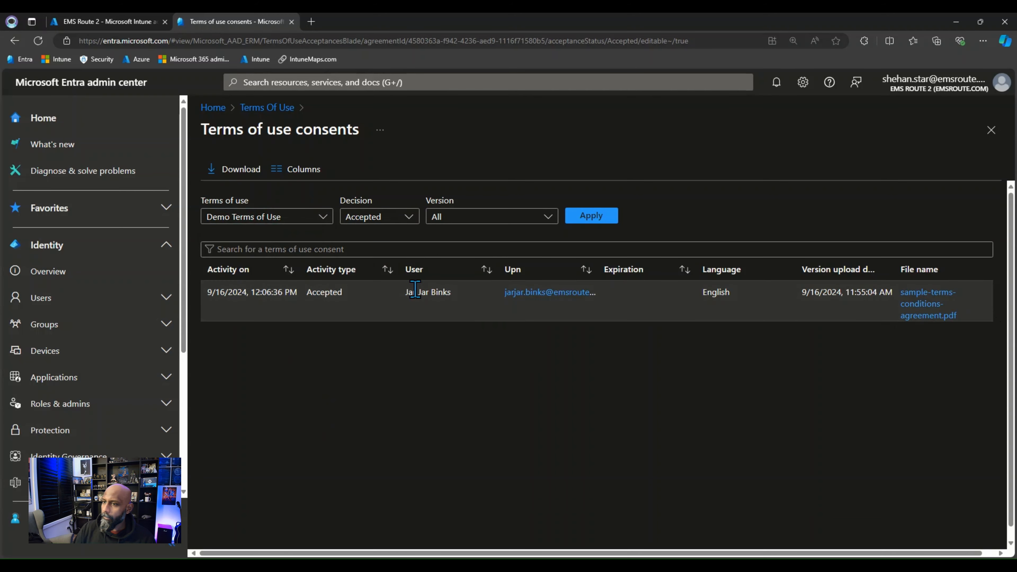
left_click(106, 22)
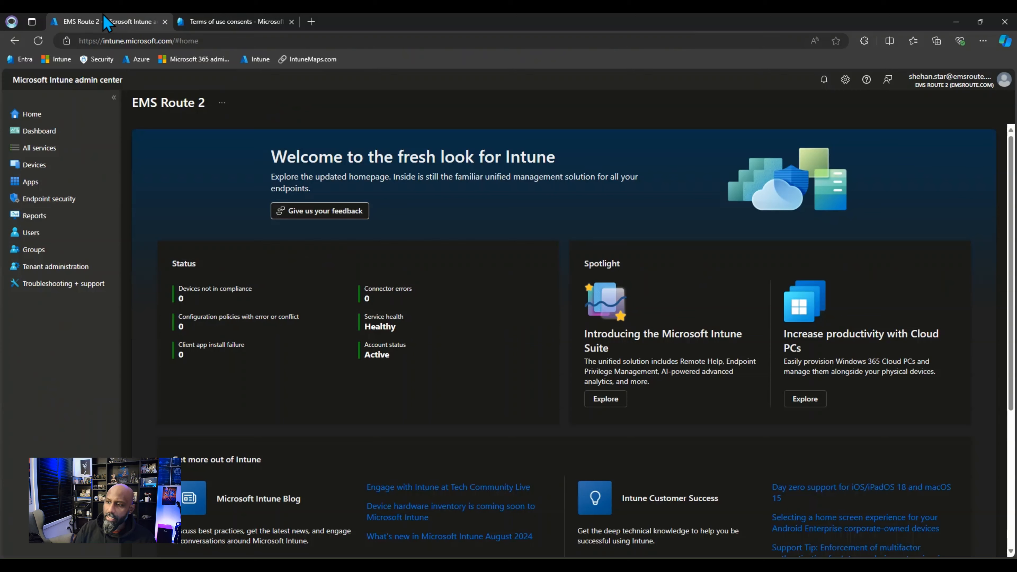
left_click(258, 22)
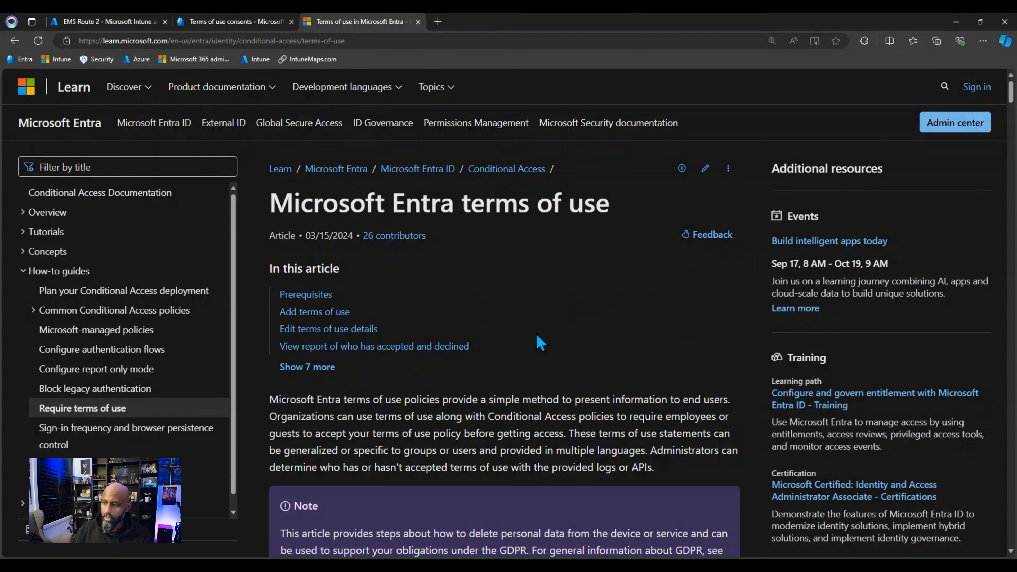
Step: Read the Microsoft Entra terms of use article, covering prerequisites, adding terms, consent expiration, per-device terms and policy changes
scroll(541, 342, "down", 10)
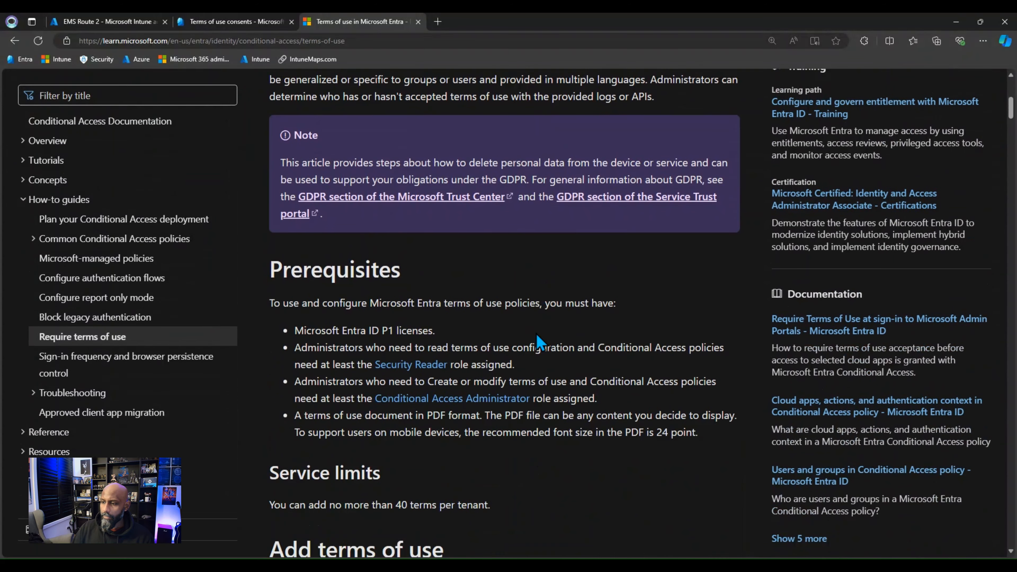
scroll(552, 349, "down", 6)
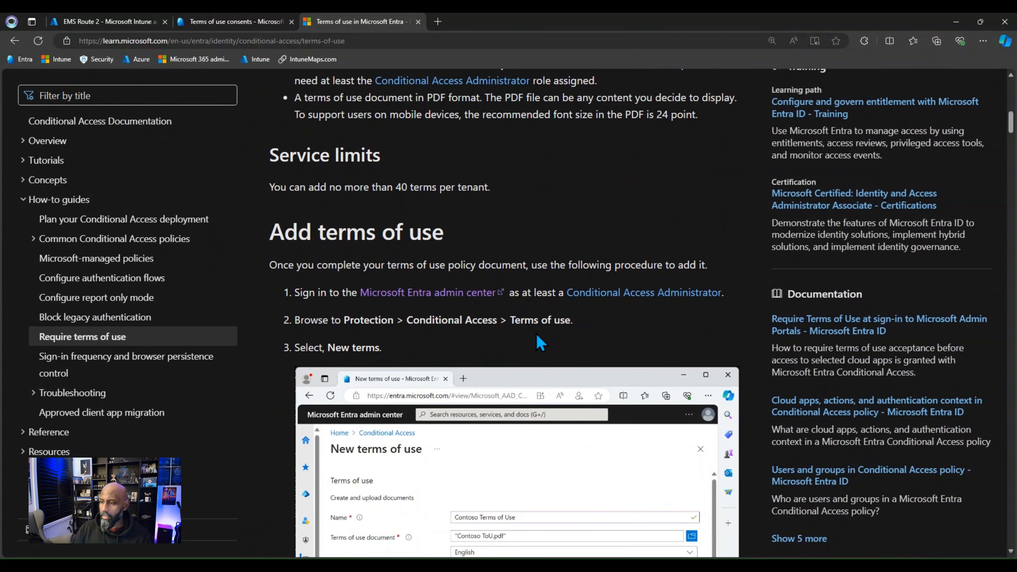
scroll(541, 343, "down", 15)
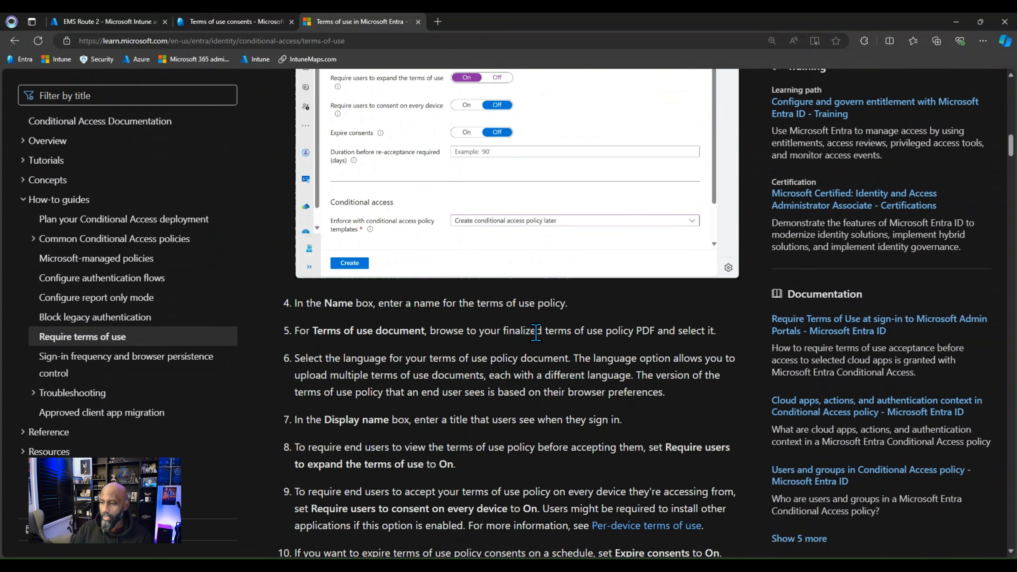
scroll(540, 342, "down", 6)
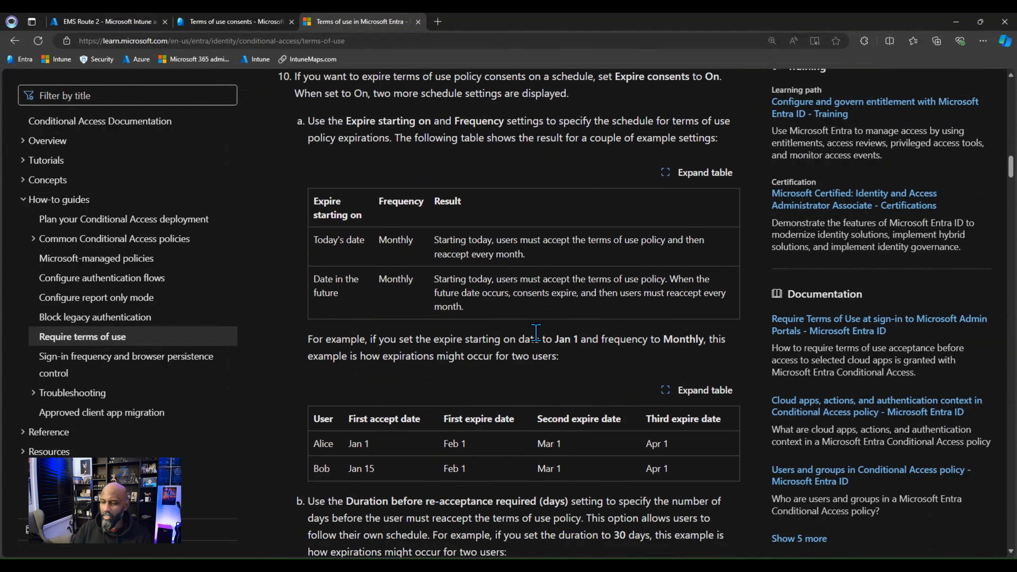
scroll(537, 337, "down", 8)
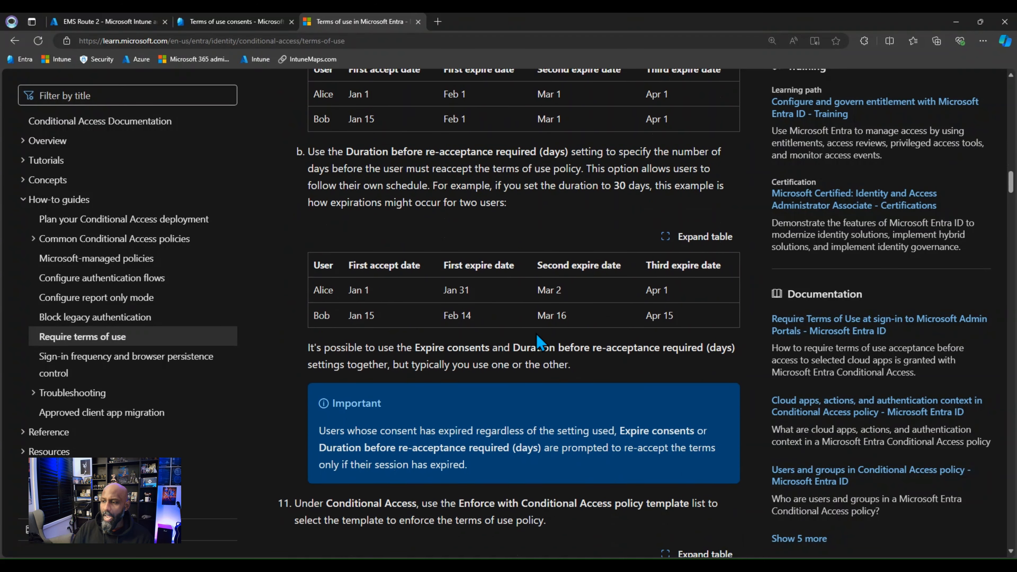
scroll(541, 342, "down", 3)
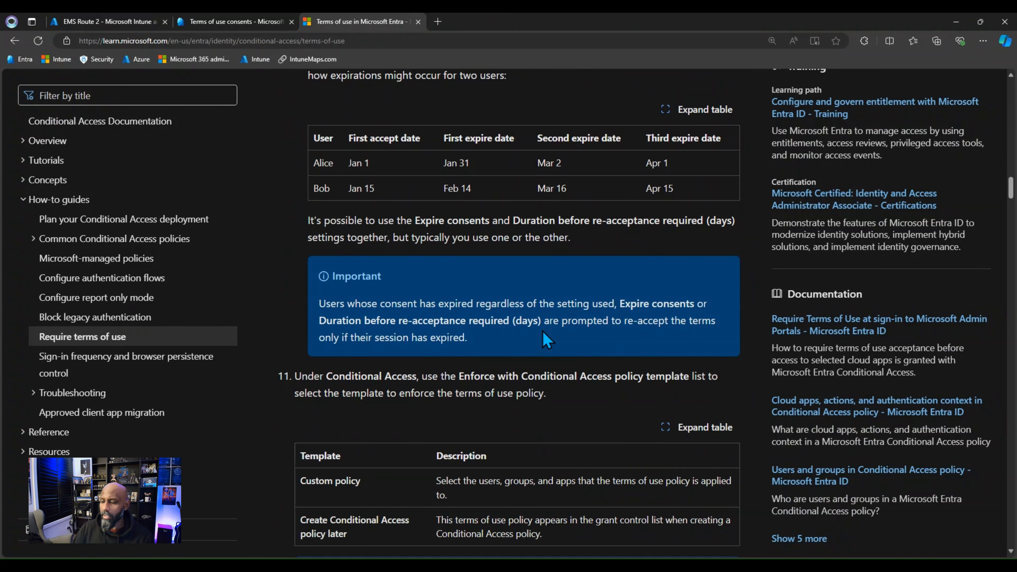
scroll(547, 340, "down", 15)
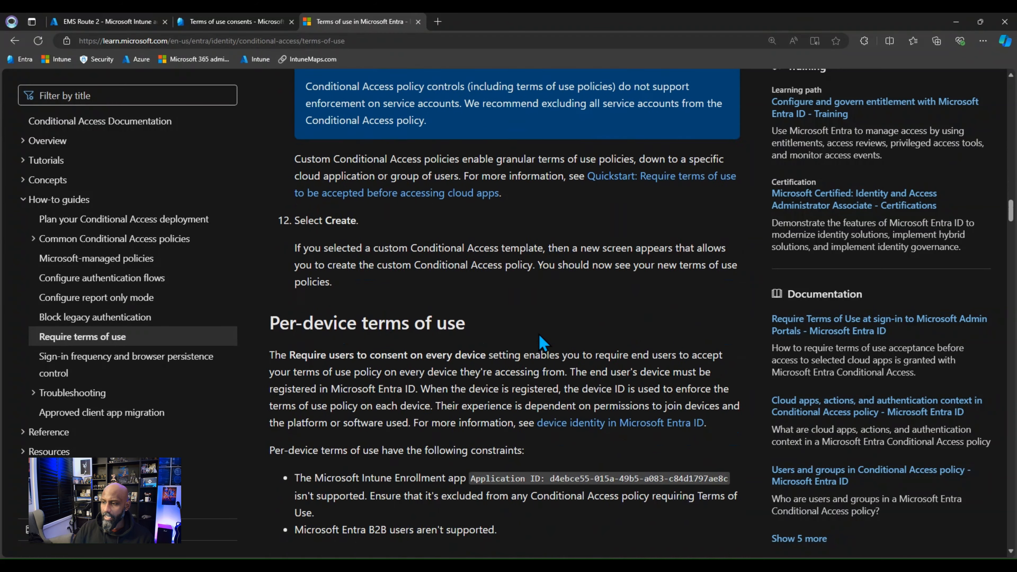
scroll(540, 335, "down", 5)
scroll(540, 337, "down", 7)
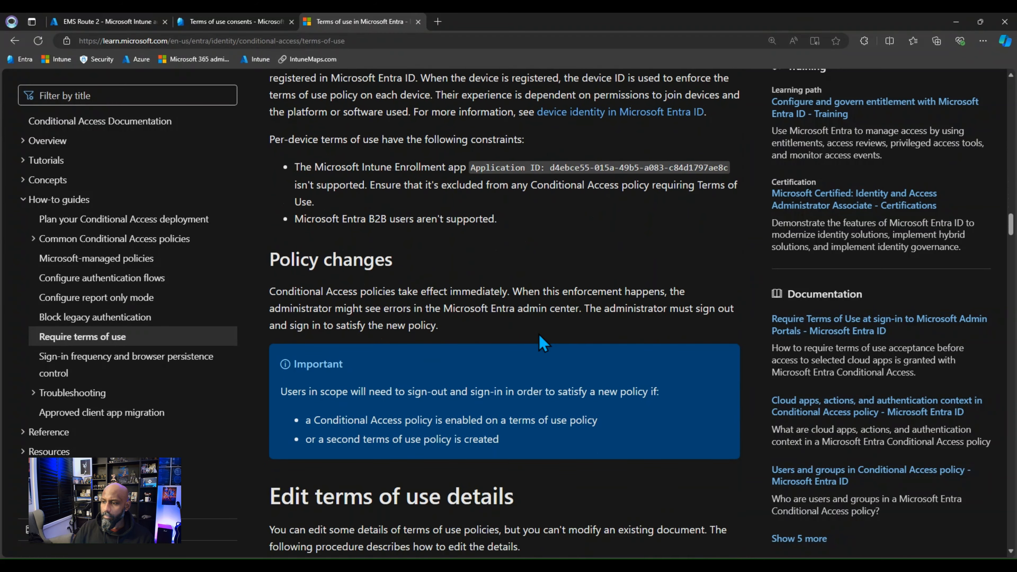